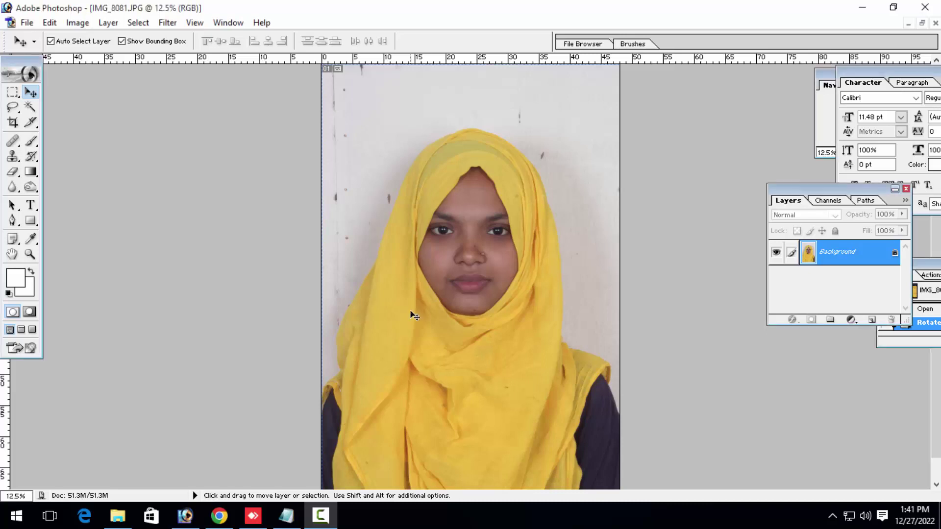
Crop the portrait with the 39 × 49 mm, 300 ppi preset, framing it slightly higher
key("c")
left_click(37, 44)
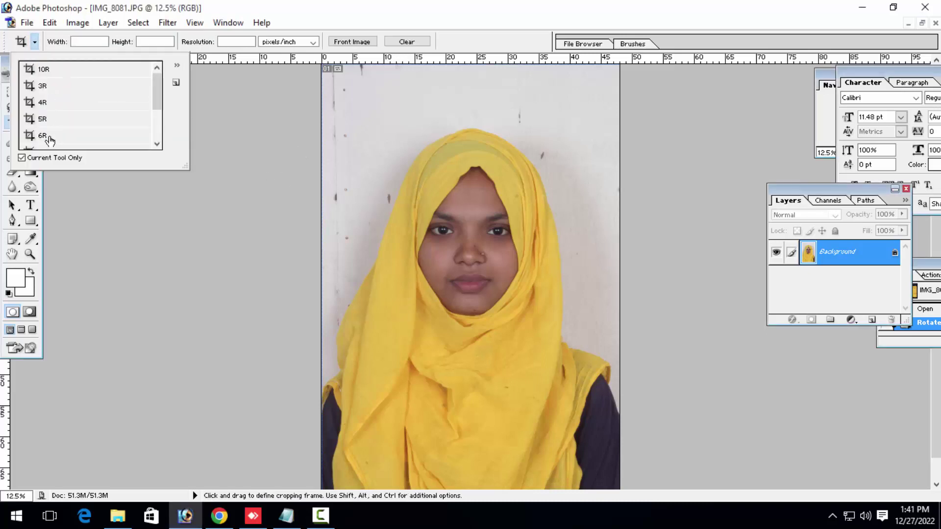
left_click(64, 97)
key("Return")
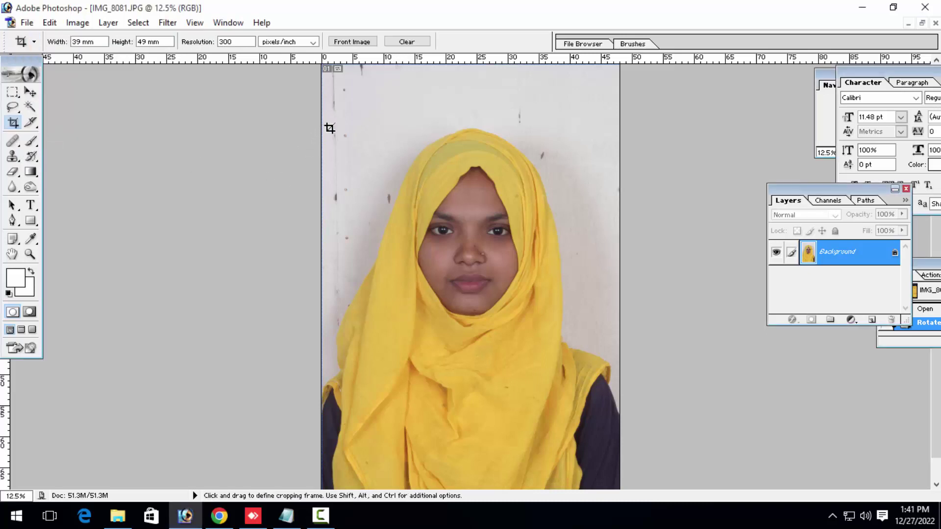
mouse_move(329, 128)
left_mouse_down()
mouse_move(599, 460)
mouse_move(587, 447)
left_mouse_up()
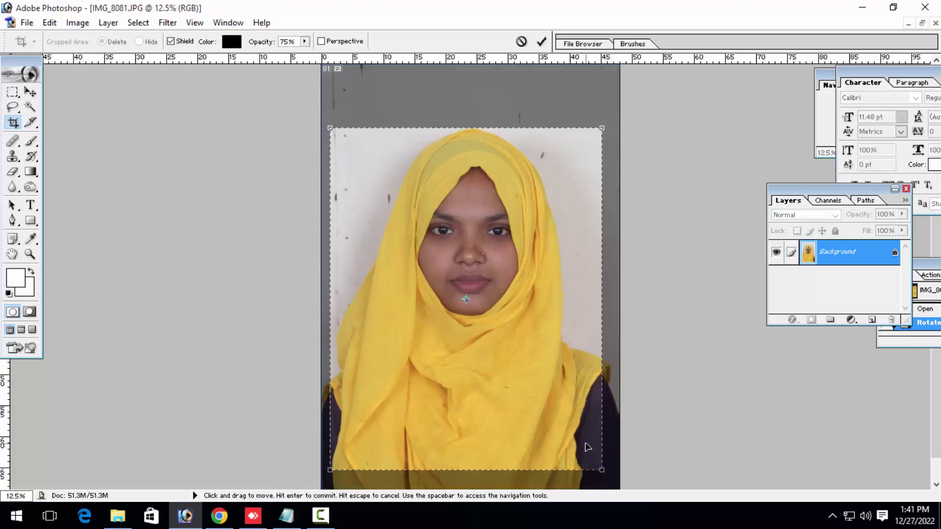
key("Up")
key("Up")
key("Up")
key("Up")
key("Up")
key("Up")
key("Up")
key("Up")
key("Up")
key("Up")
key("Up")
key("Up")
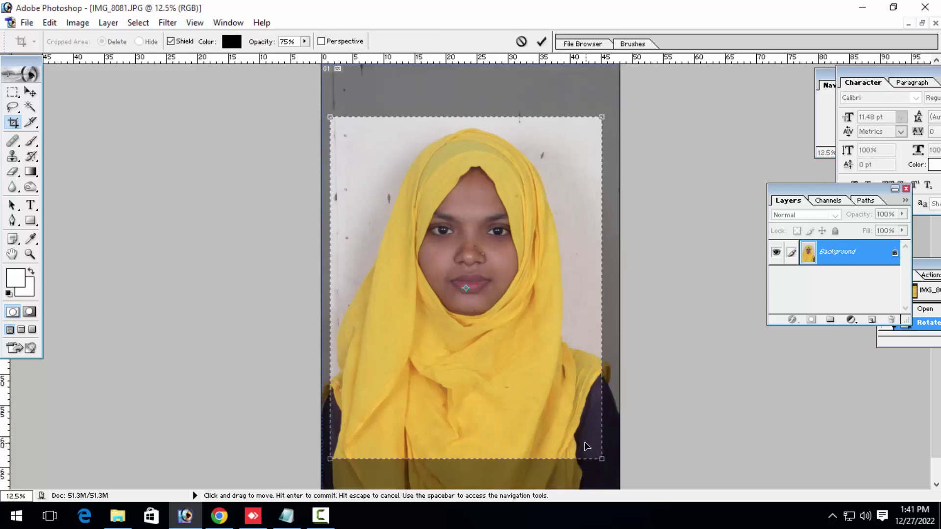
key("Return")
key("ctrl+plus")
key("ctrl+plus")
key("ctrl+plus")
key("ctrl+plus")
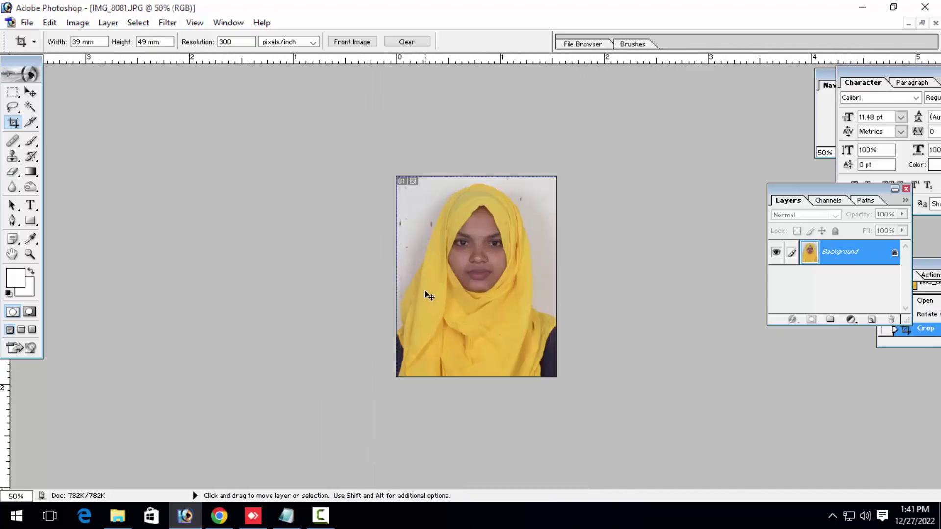
key("ctrl+plus")
key("ctrl+plus")
key("ctrl+plus")
key("ctrl+plus")
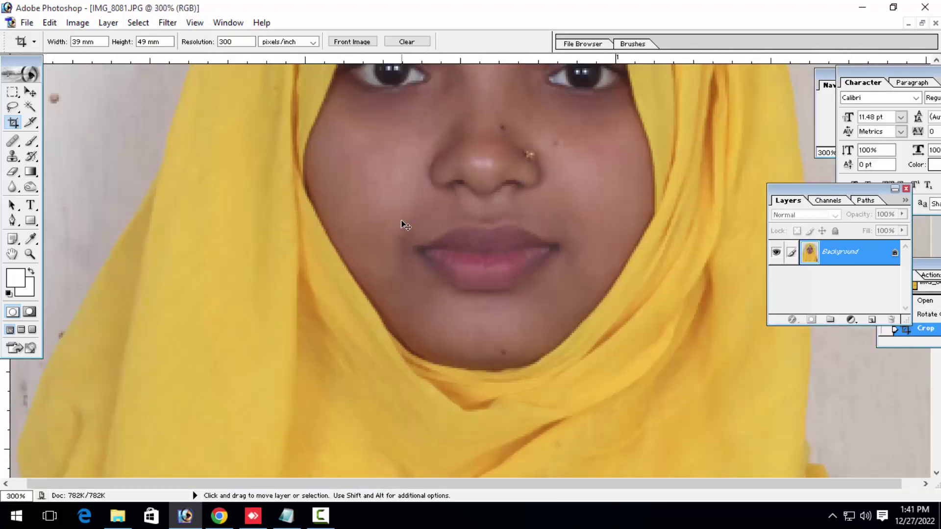
Select the grey wall with the Magic Wand and feather the selection
key("ctrl+minus")
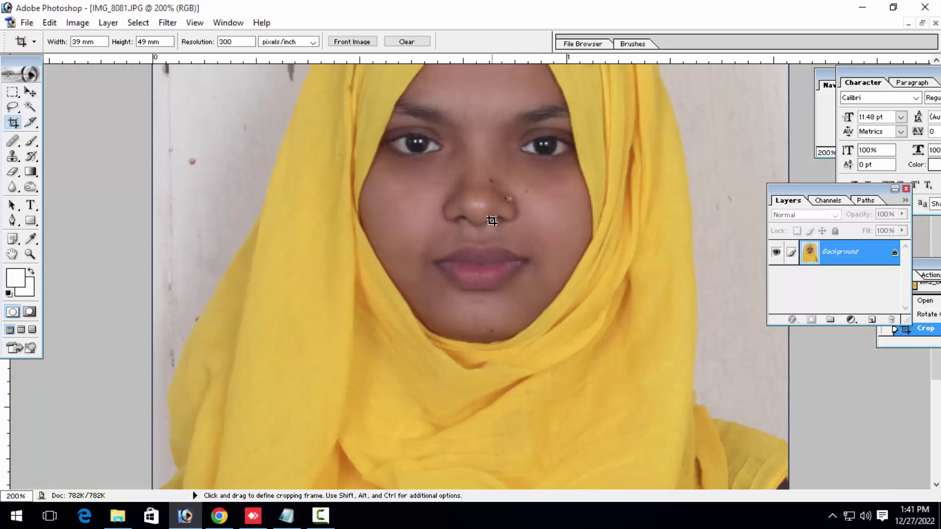
key("ctrl+minus")
key("w")
left_click(350, 169)
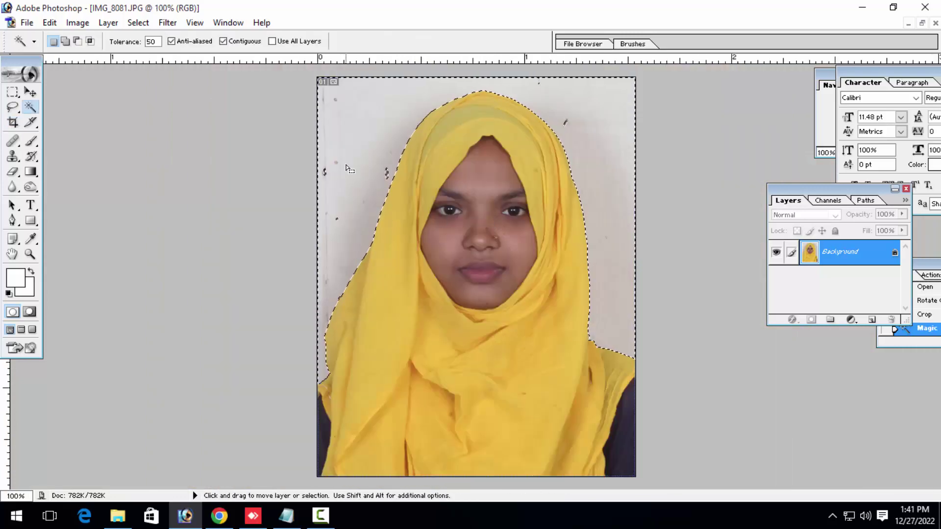
key("alt+ctrl+d")
key("Return")
Clear the selected wall to white, deselect, and zoom in on the face
key("Delete")
key("Delete")
key("Delete")
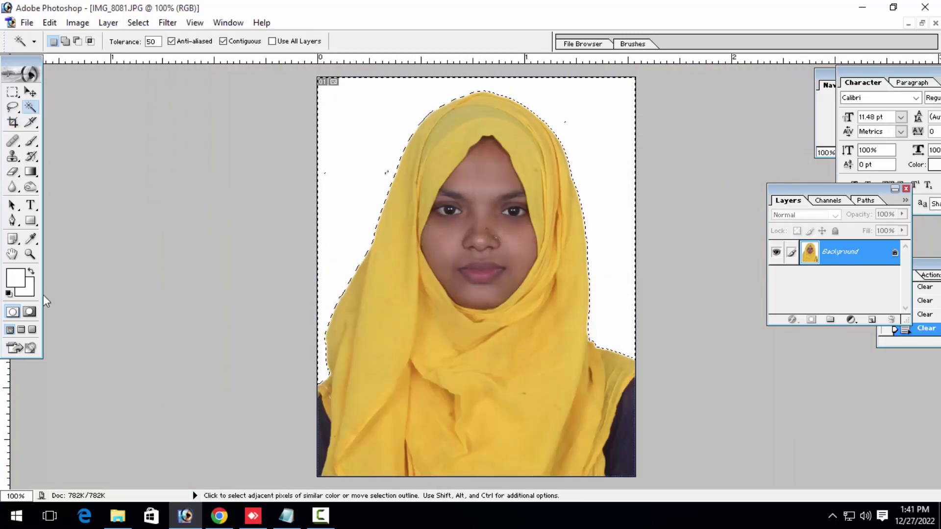
key("Delete")
key("Delete")
key("ctrl+d")
key("ctrl+plus")
key("ctrl+plus")
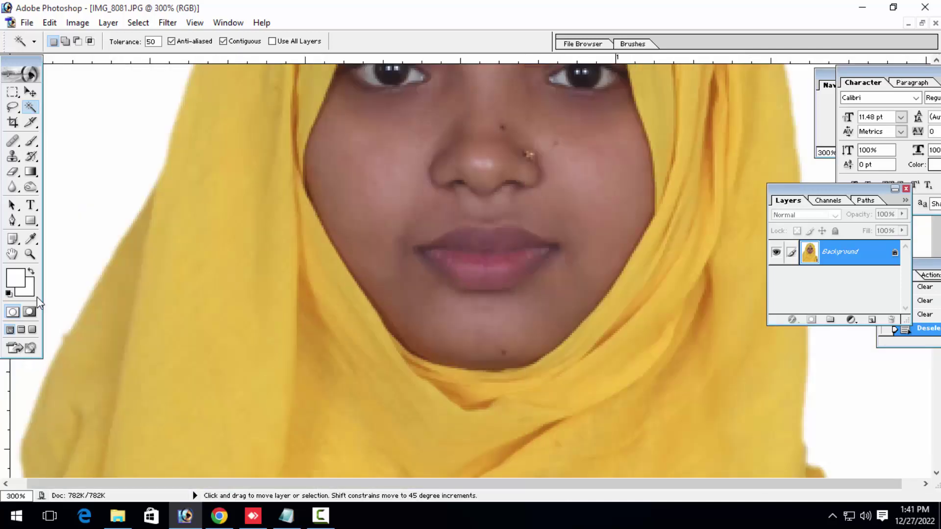
key("ctrl+plus")
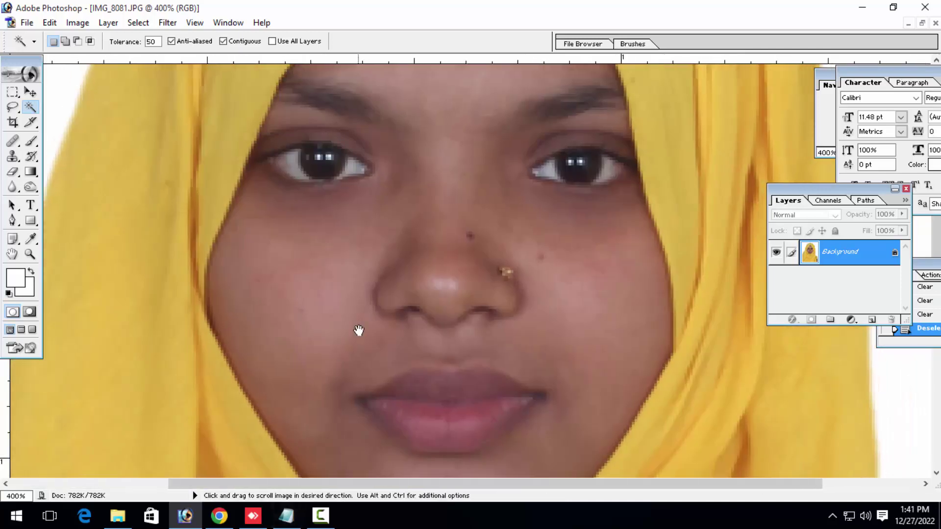
left_click_drag(360, 330, 340, 440)
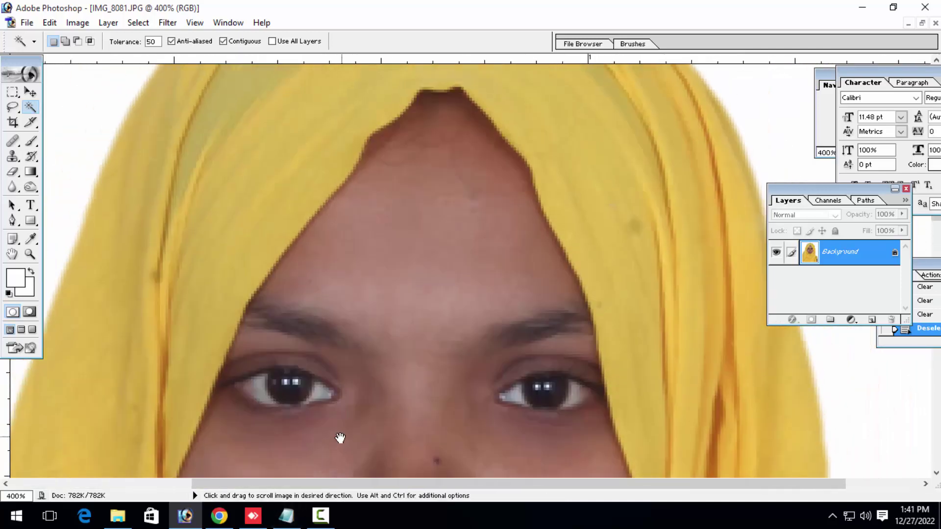
Trace the face outline with the Pen tool from the scarf peak down the left cheek
key("p")
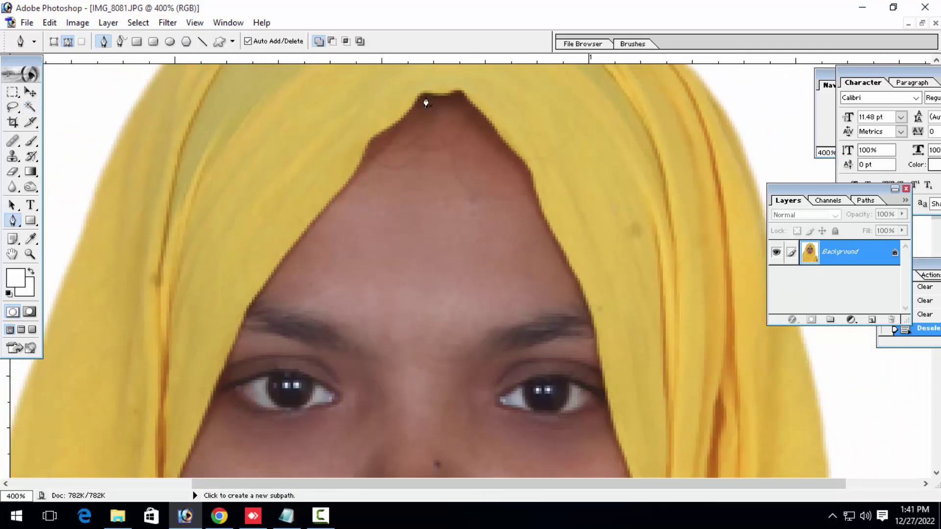
left_click(419, 96)
left_click(382, 131)
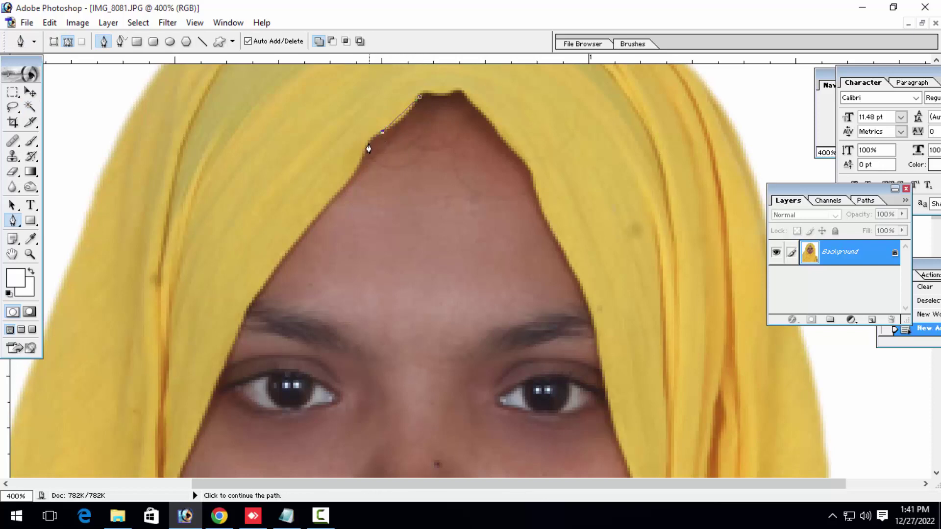
left_click(365, 146)
left_click(360, 168)
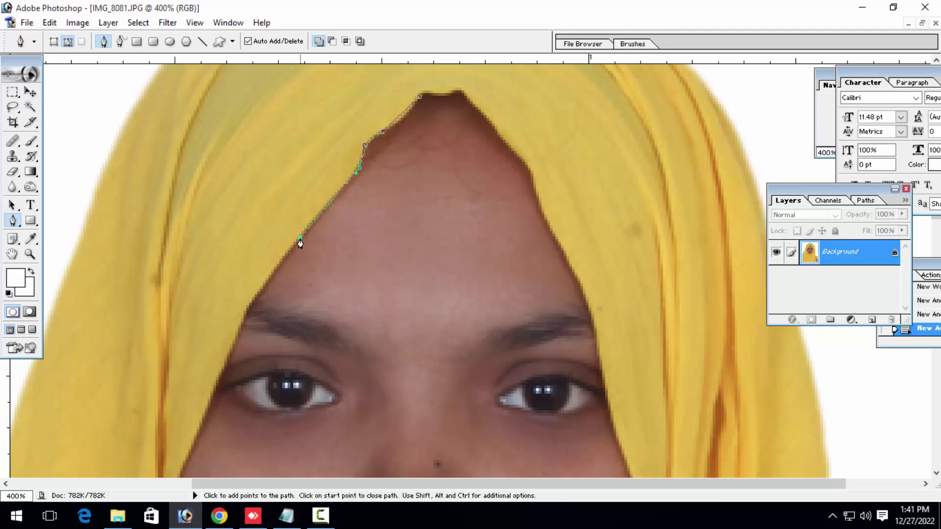
left_click(250, 312)
scroll(248, 314, "down", 5)
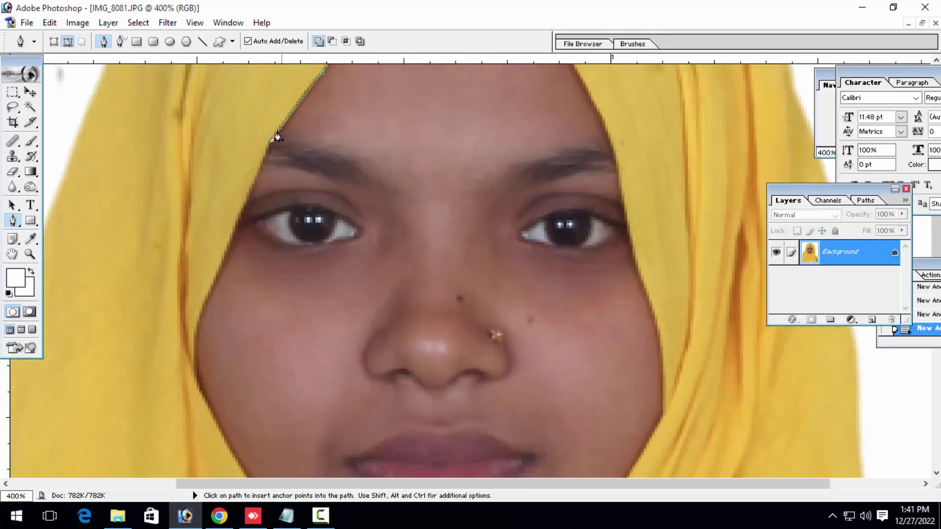
left_click(241, 215)
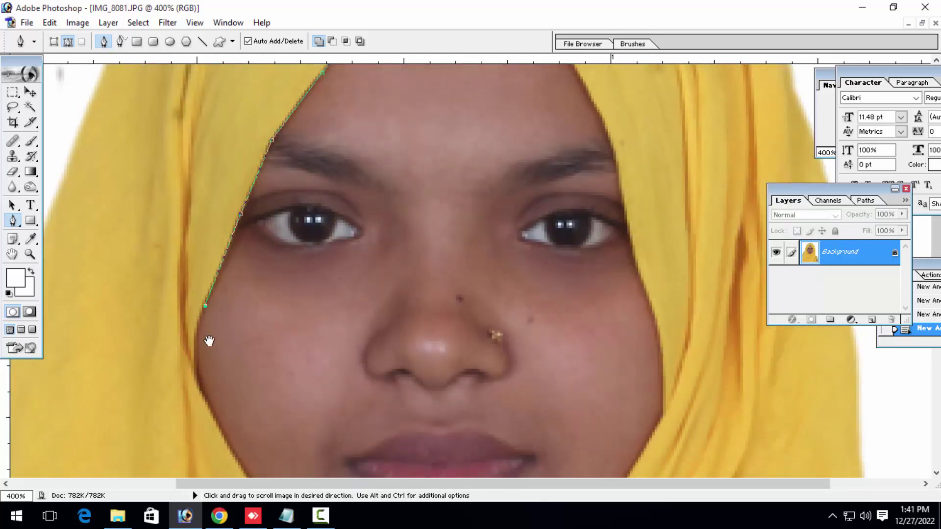
scroll(208, 340, "down", 3)
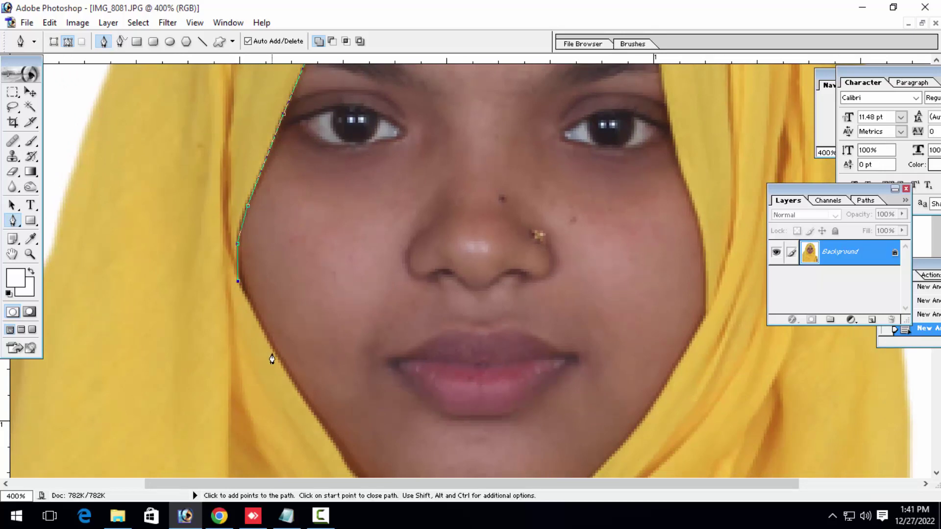
scroll(278, 367, "down", 5)
scroll(277, 368, "right", 3)
left_click(215, 276)
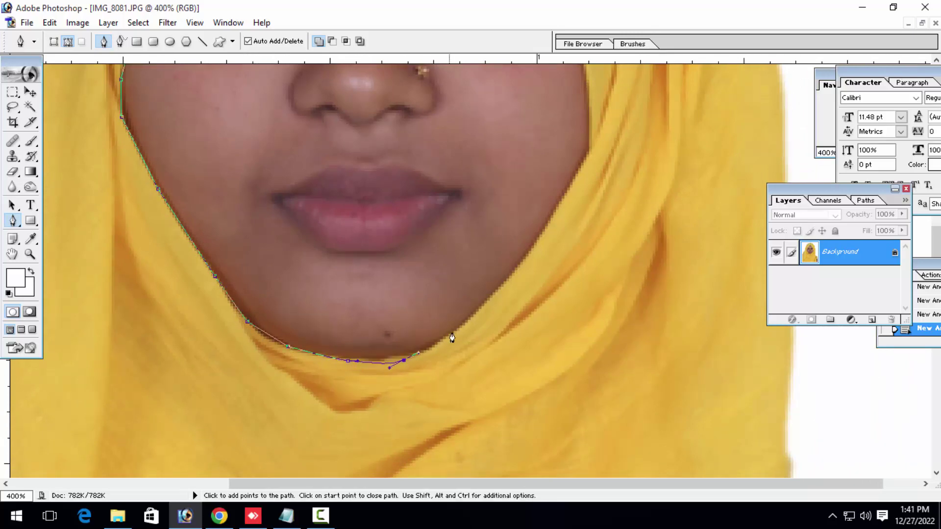
Continue the outline around the chin and right side, closing it at the start point
left_click_drag(470, 320, 488, 301)
left_click_drag(556, 214, 569, 193)
scroll(500, 390, "up", 6)
scroll(500, 390, "right", 2)
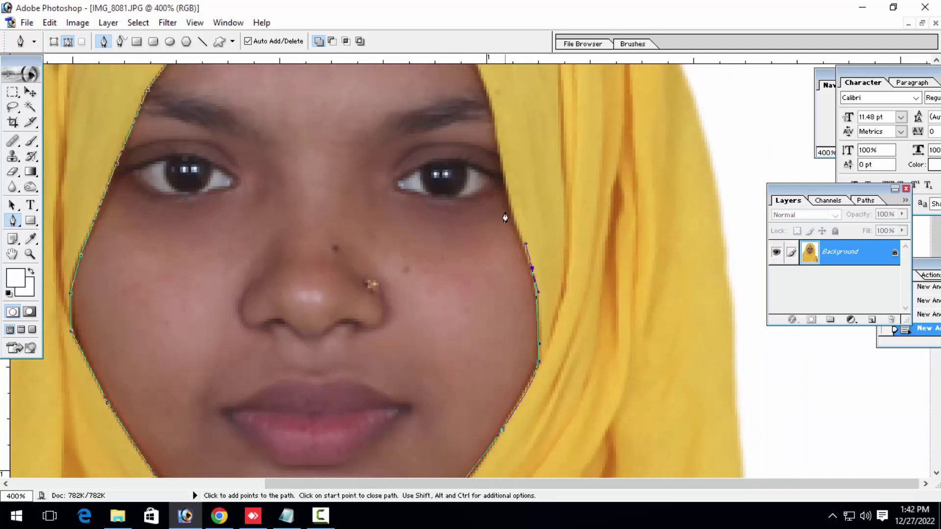
key("space")
key("space")
left_click_drag(495, 210, 553, 343)
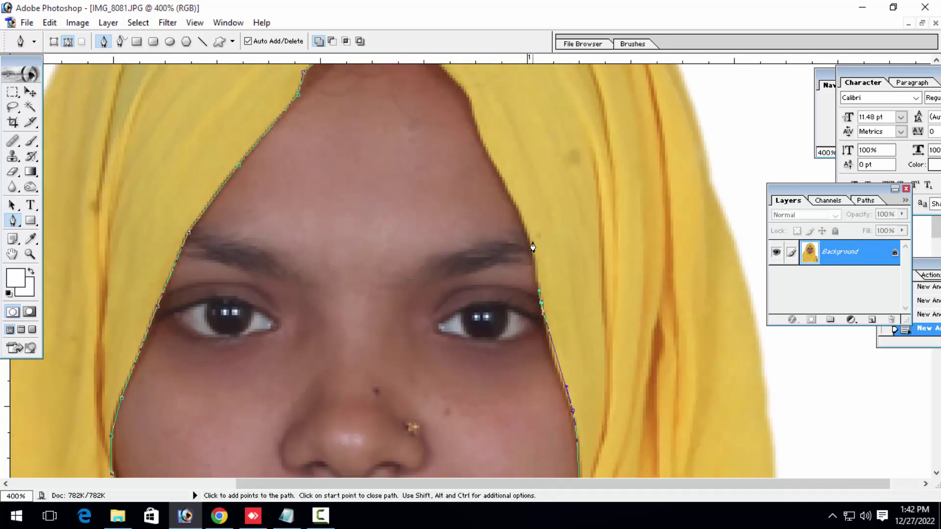
key("space")
left_click_drag(472, 154, 503, 252)
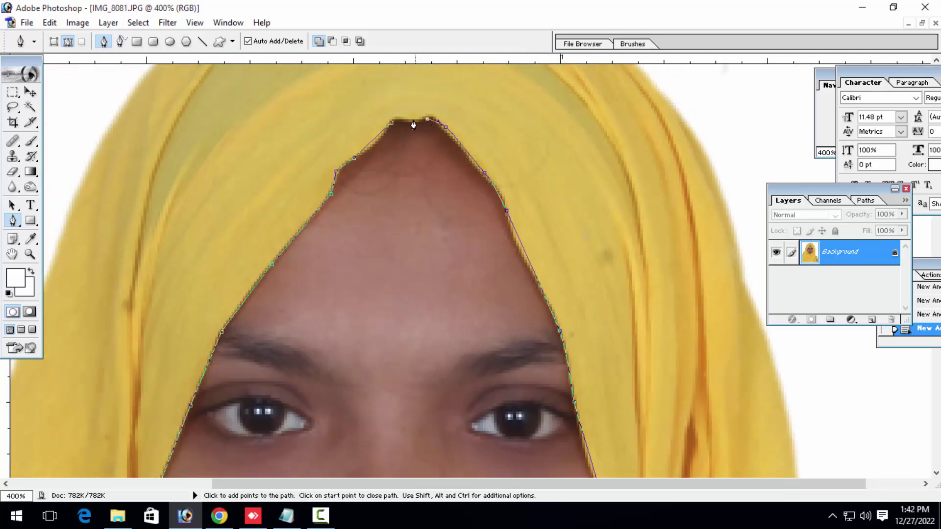
left_click(395, 128)
Load the face path as a selection, feather it, and paste it onto its own layer
key("ctrl+Return")
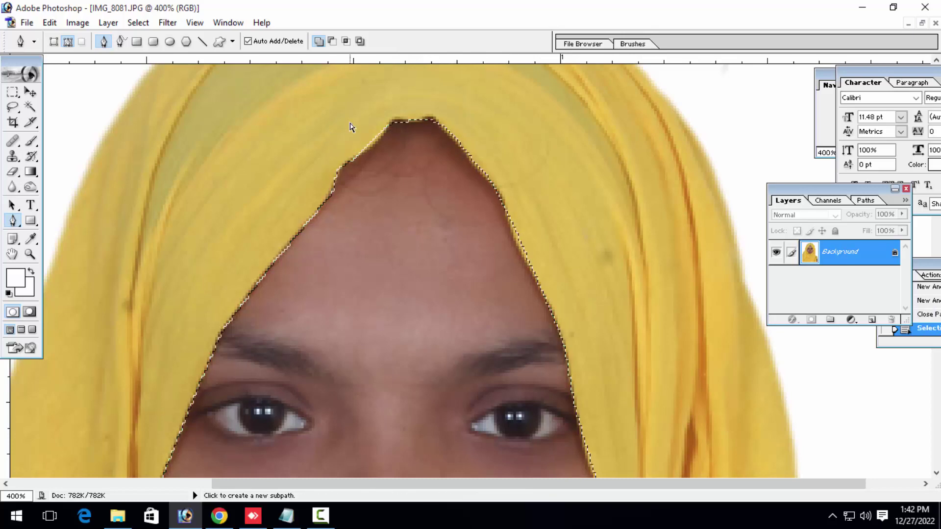
key("ctrl+minus")
key("ctrl+minus")
key("ctrl+alt+d")
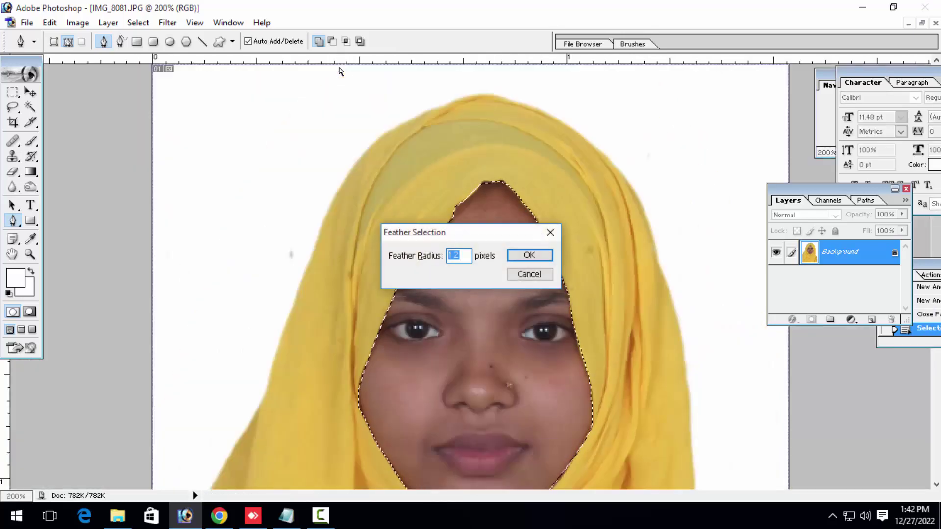
key("Return")
key("ctrl+c")
key("ctrl+v")
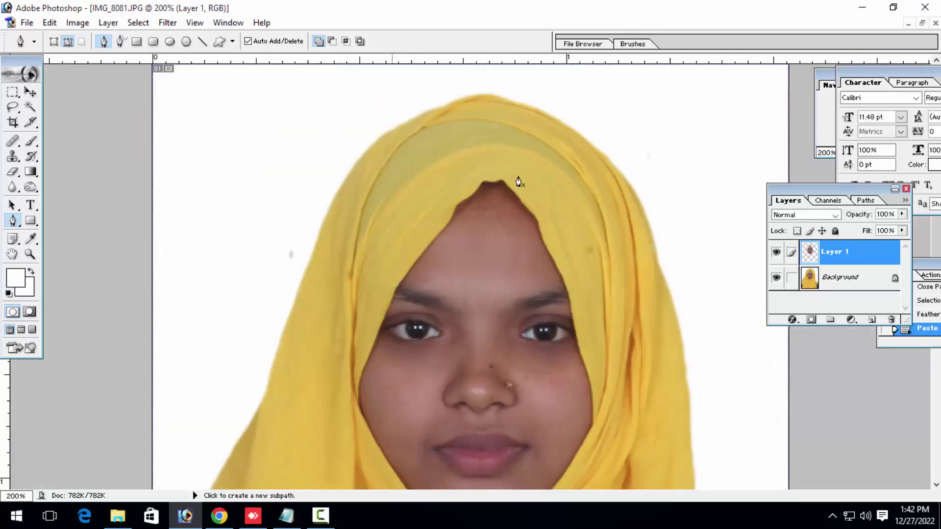
Duplicate the Background layer and set the copy to Soft Light blending
left_click(836, 278)
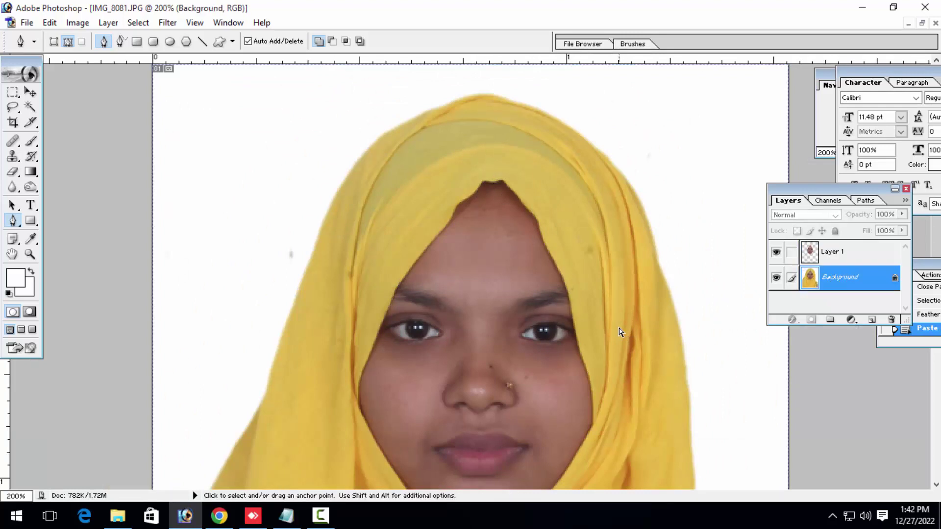
left_click_drag(837, 278, 872, 320)
left_click(819, 216)
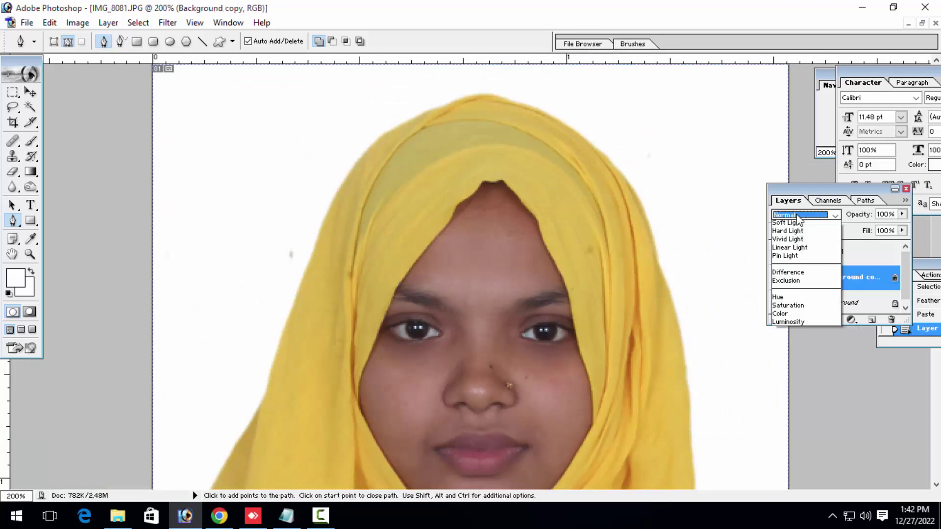
left_click(784, 342)
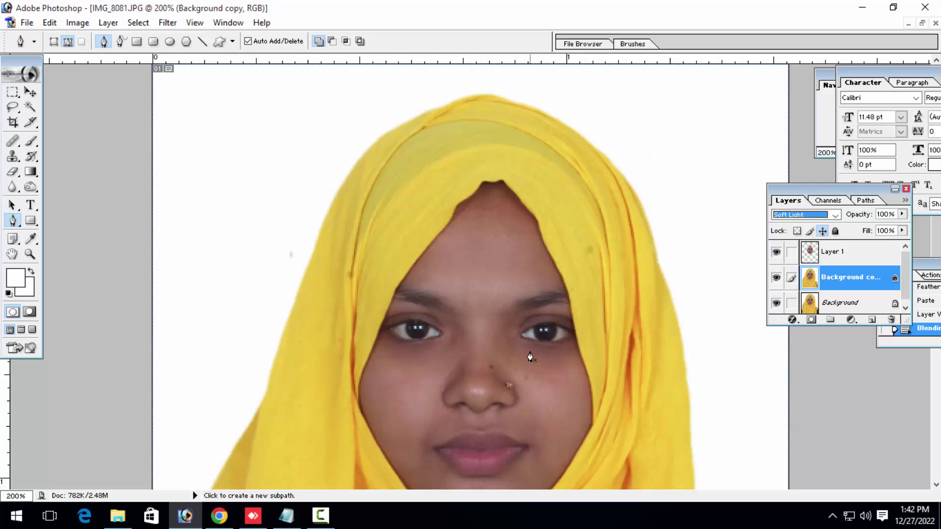
left_click_drag(530, 357, 519, 260)
key("alt+bracketright")
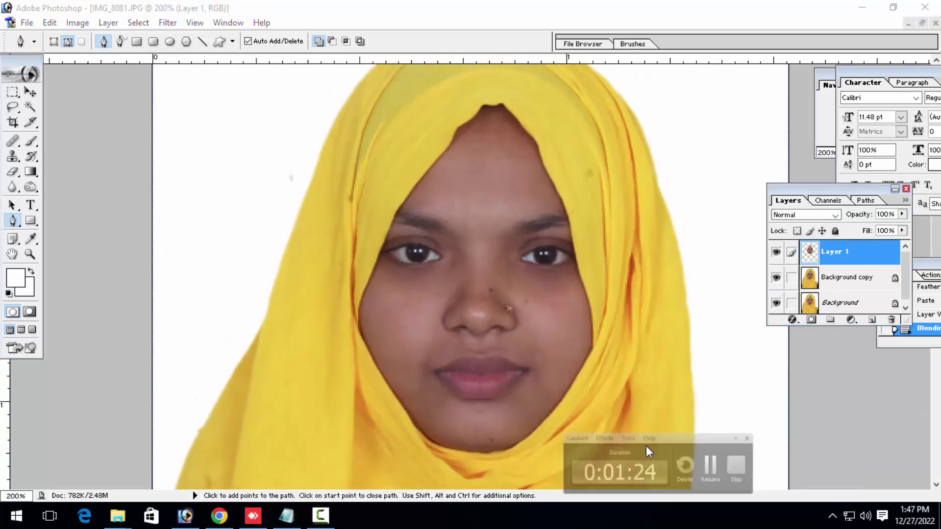
Zoom in on the nose and heal two blemishes with the Healing Brush
mouse_move(476, 389)
left_mouse_down()
mouse_move(474, 447)
mouse_move(507, 263)
left_mouse_up()
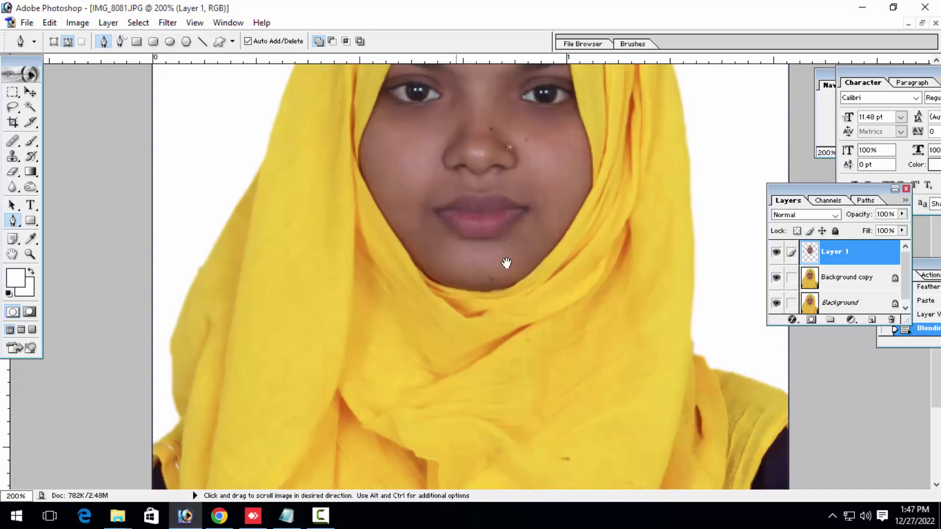
left_click(838, 278)
left_click_drag(464, 230, 464, 311)
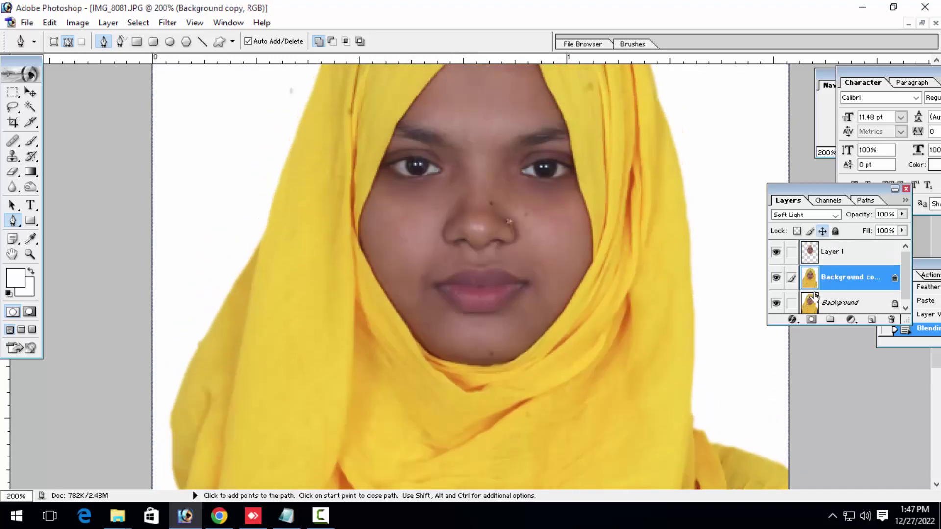
key("ctrl+plus")
key("ctrl+plus")
key("ctrl+plus")
mouse_move(611, 282)
left_mouse_down()
mouse_move(431, 364)
mouse_move(430, 396)
left_mouse_up()
key("j")
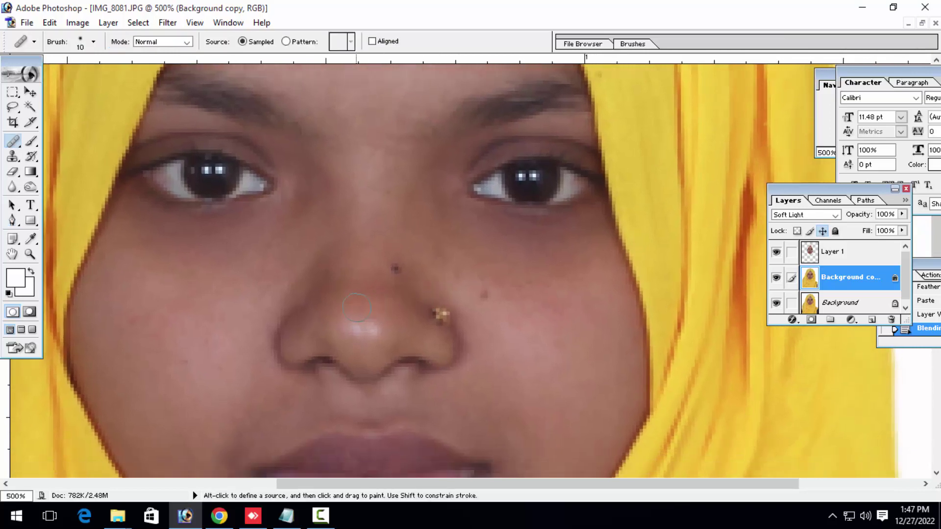
left_click(356, 308)
left_click(346, 326)
Heal the nose tip on the Background layer, then make Layer 1 active
left_click(841, 301)
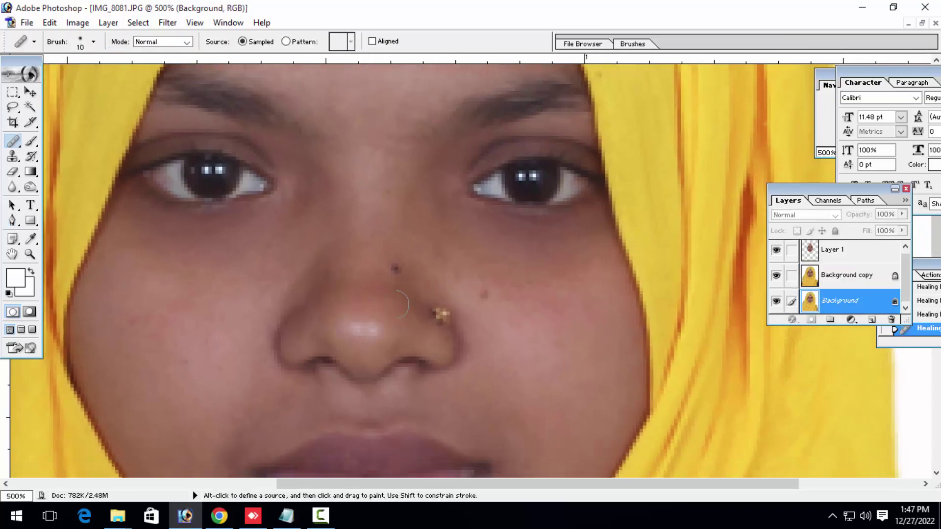
left_click(372, 322)
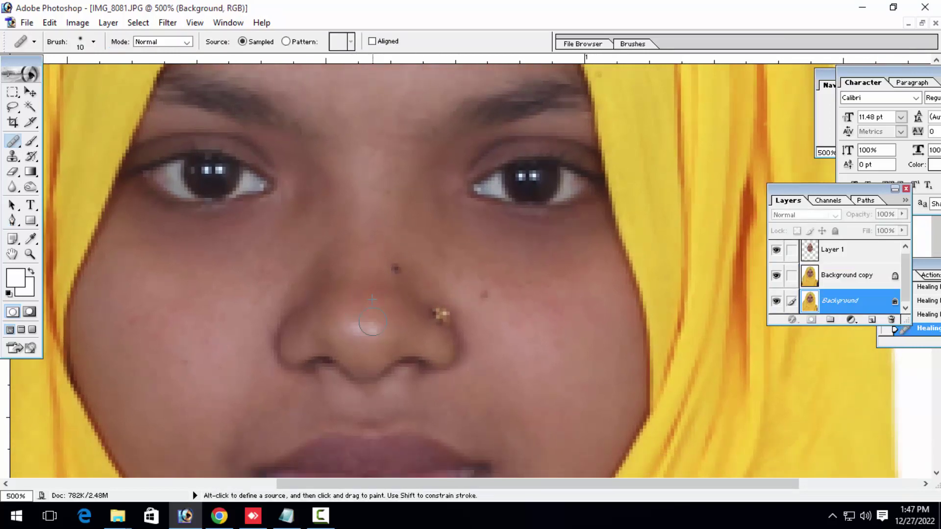
left_click(837, 277)
left_click(795, 260)
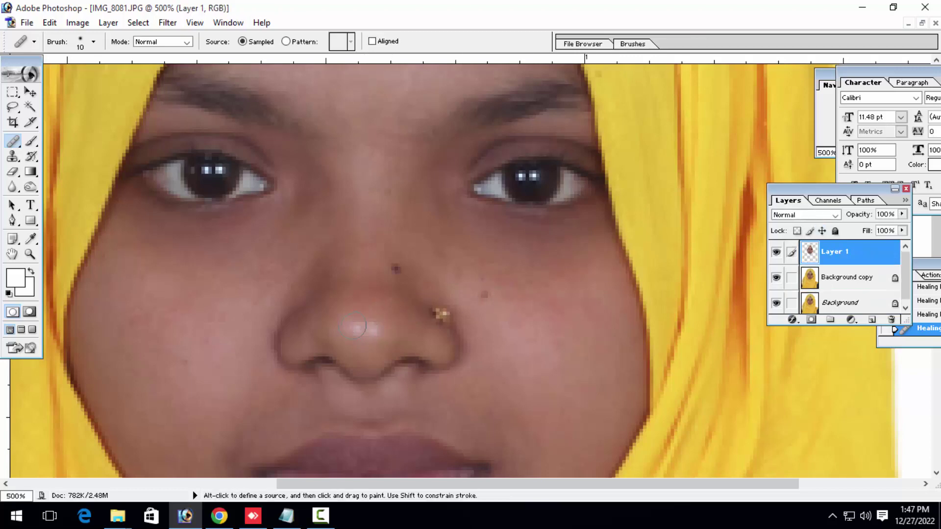
left_click_drag(347, 327, 362, 459)
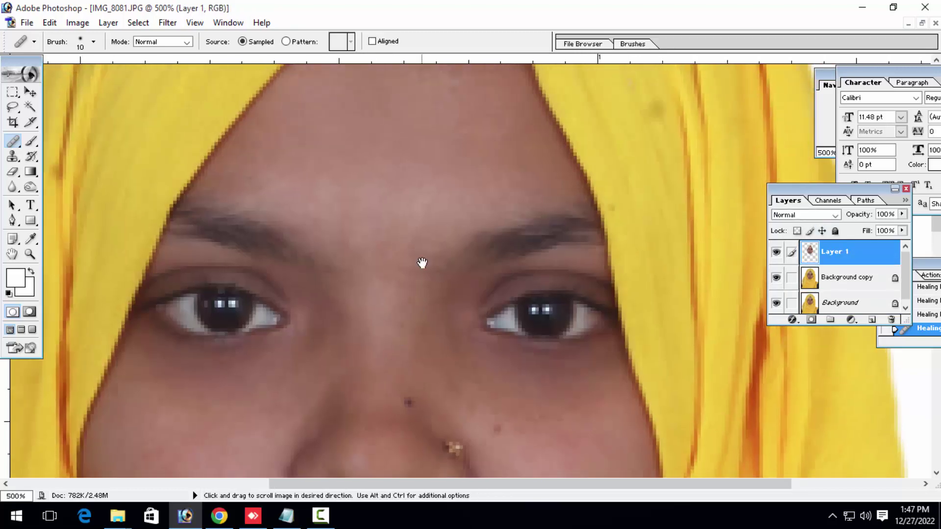
left_click_drag(422, 263, 431, 340)
left_click_drag(485, 237, 504, 155)
left_click_drag(395, 322, 381, 253)
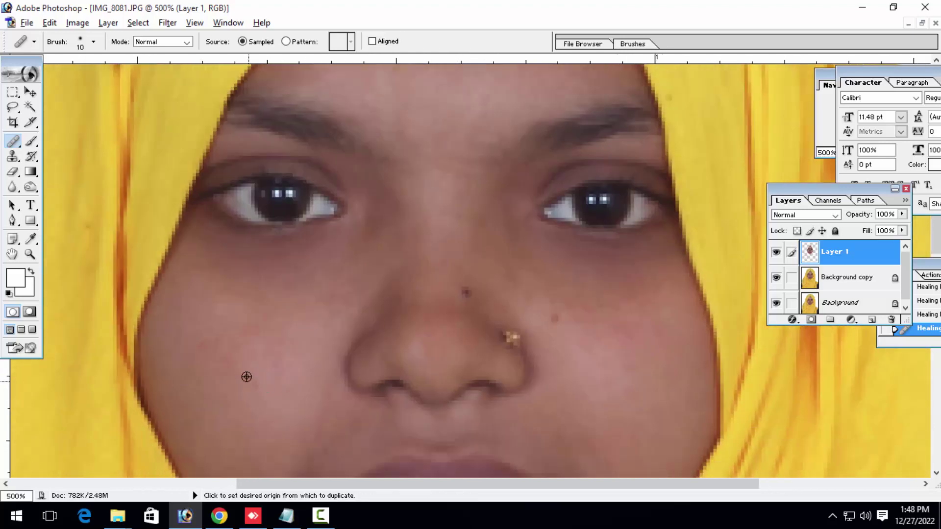
Sample clean cheek skin as the healing source, review the cheeks, and zoom out
left_click(248, 311, "alt")
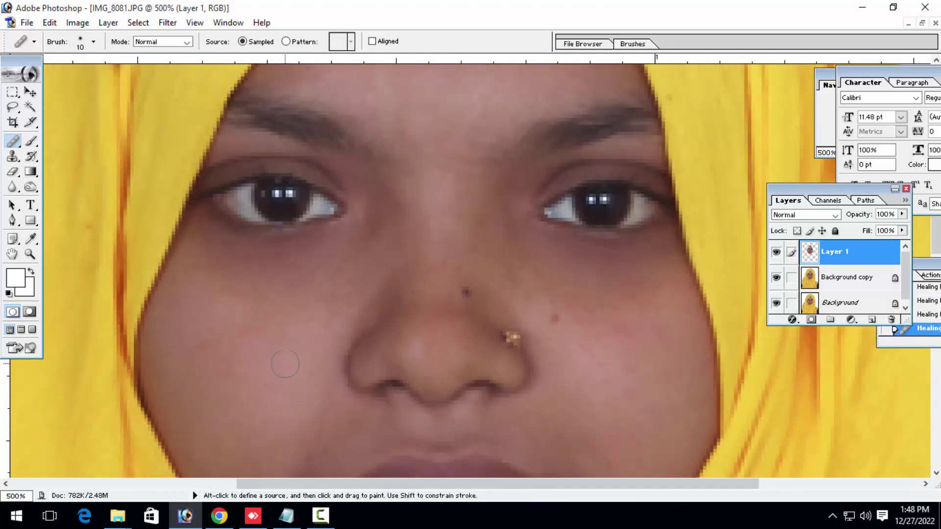
left_click_drag(583, 327, 410, 325)
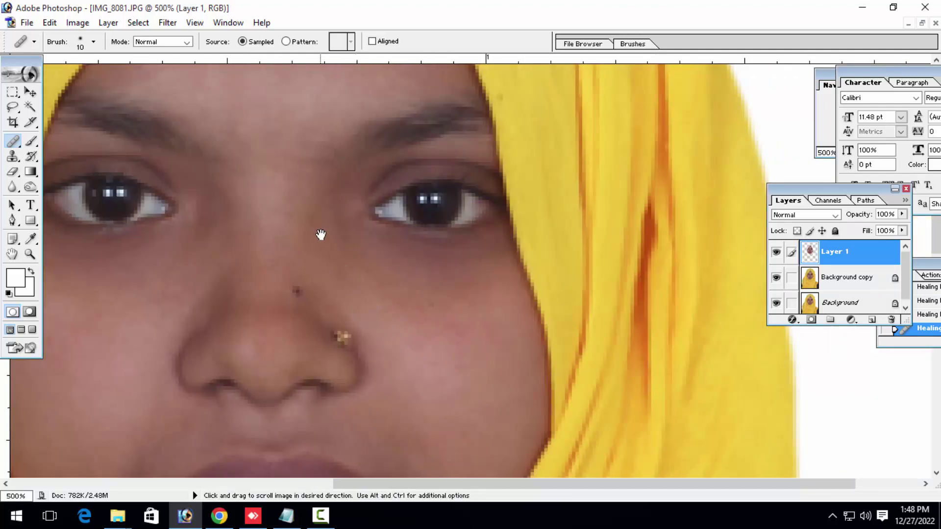
left_click_drag(250, 88, 265, 204)
key("z")
left_click(347, 307, "alt")
left_click(346, 307, "alt")
left_click(345, 307, "alt")
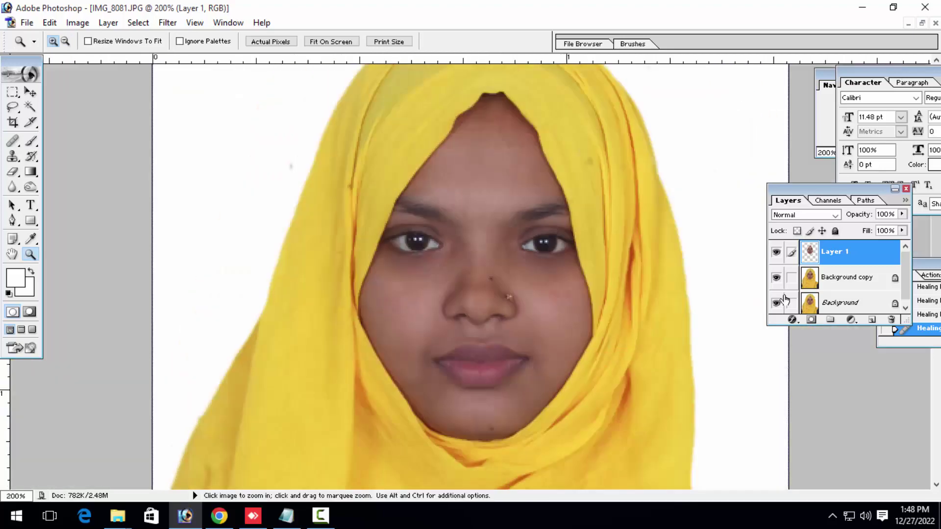
left_click(806, 216)
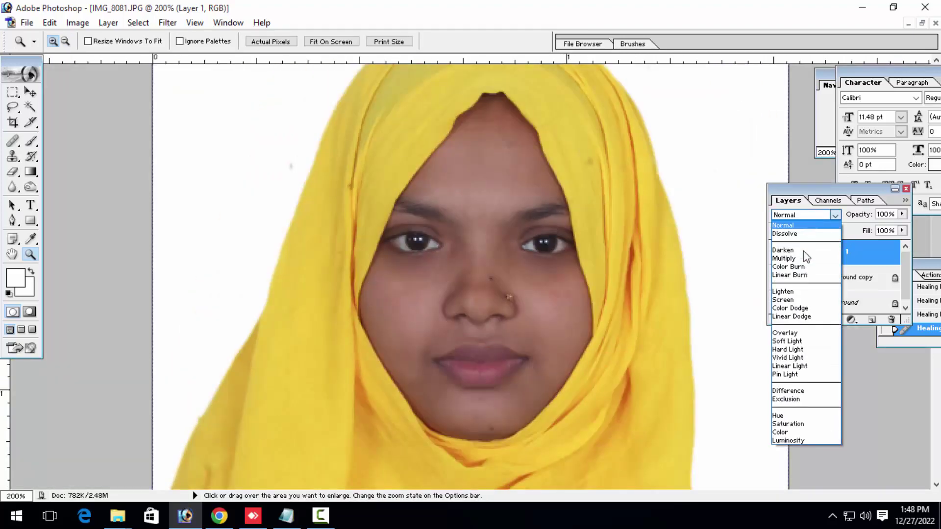
Set Layer 1 to Soft Light blending and inspect the face up close
left_click(789, 341)
left_click(493, 318)
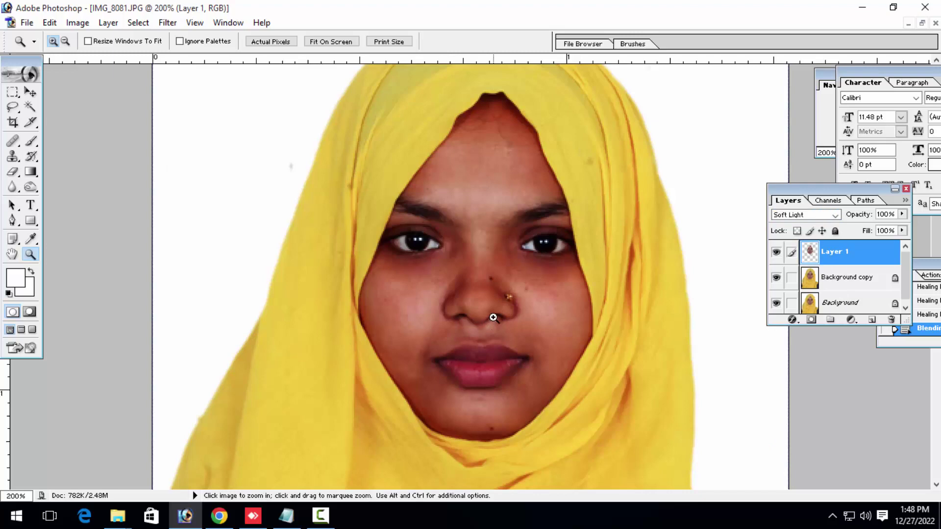
left_click(849, 283)
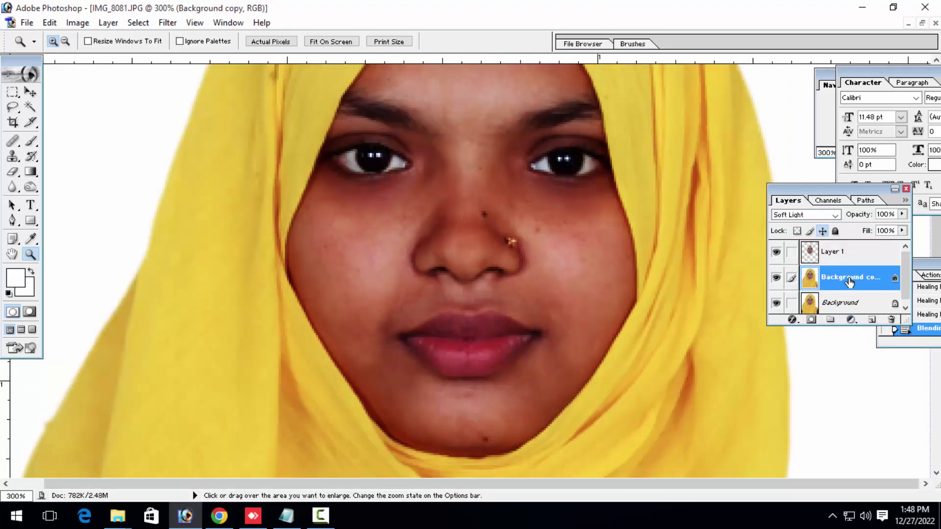
left_click(841, 254)
left_click(484, 311, "alt")
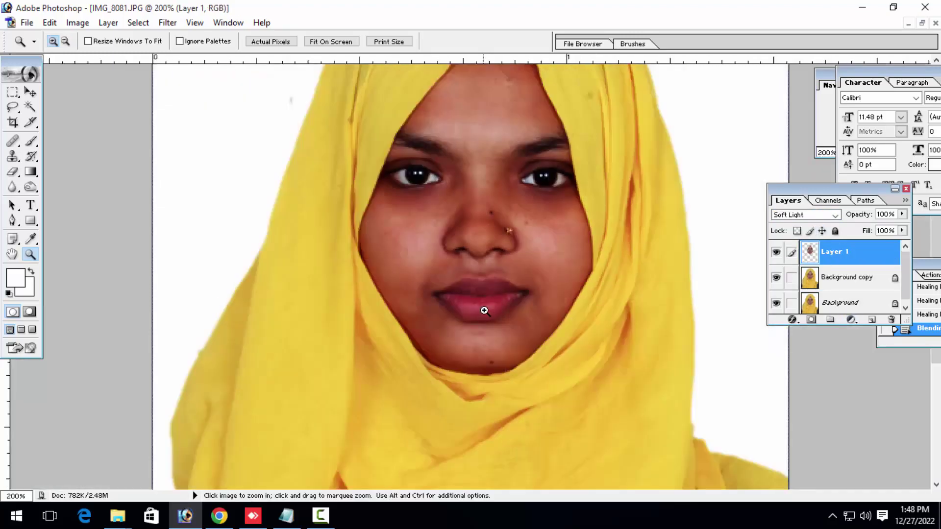
left_click(484, 311, "alt")
left_click(484, 311)
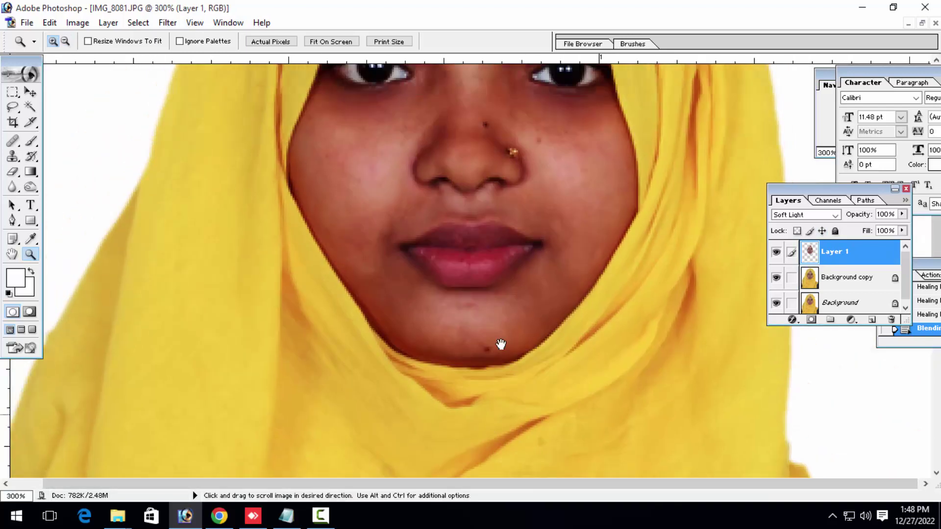
left_click_drag(500, 345, 509, 455)
Apply Selective Color: Reds Black -100 and Yellows Yellow -98
left_click(78, 23)
mouse_move(108, 58)
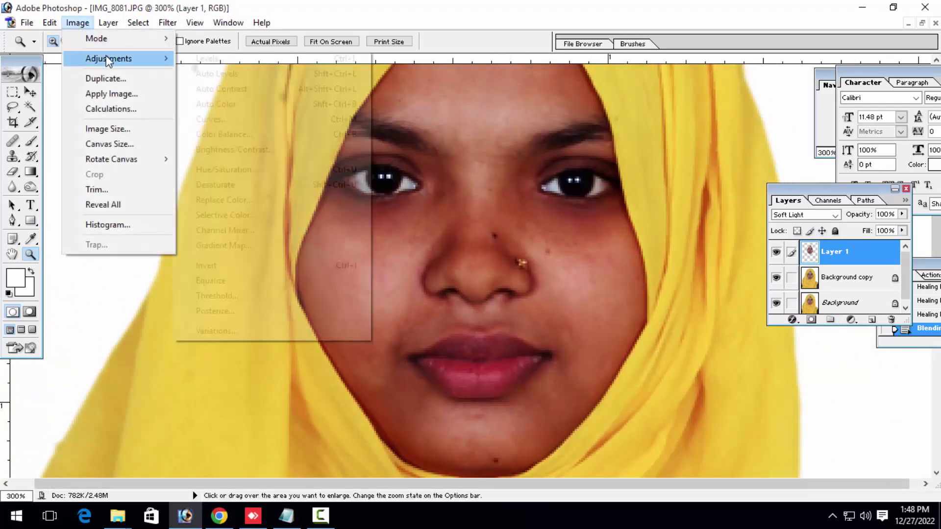
left_click(249, 218)
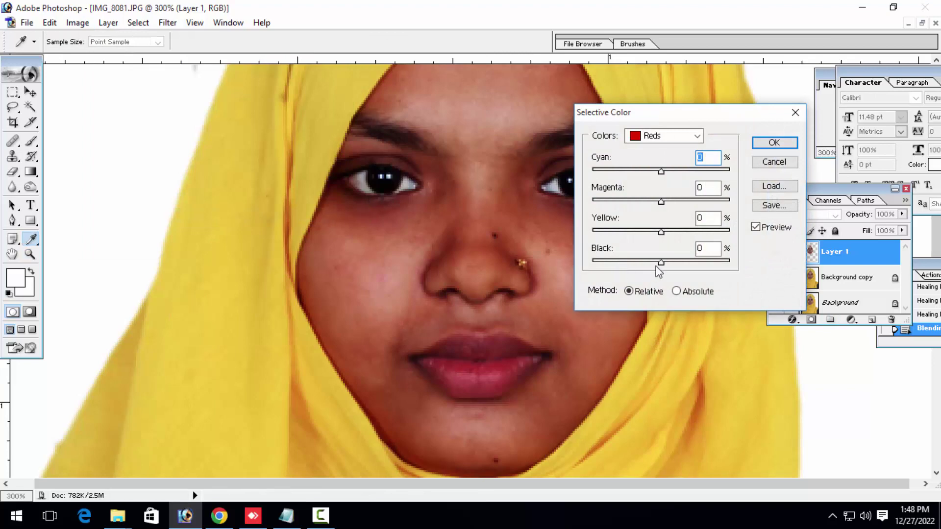
left_click_drag(657, 267, 592, 263)
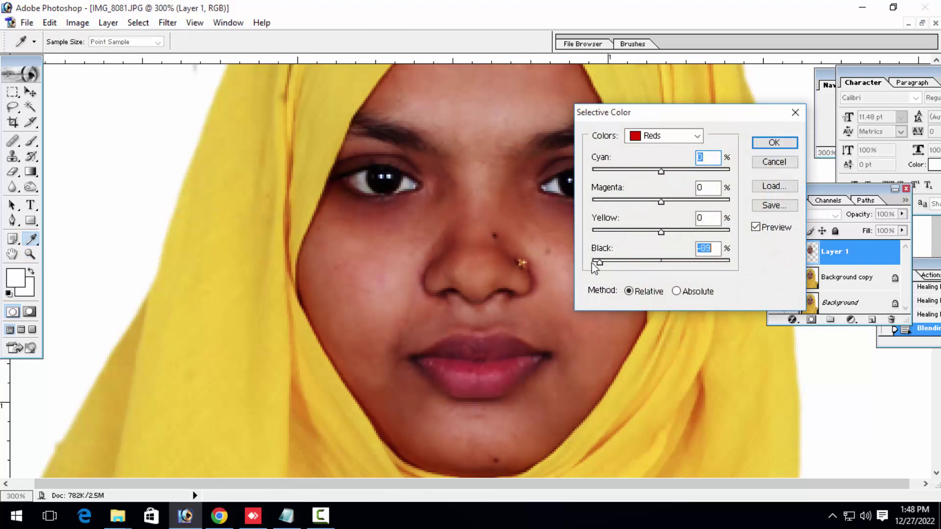
left_click(657, 139)
left_click(647, 157)
left_click_drag(661, 231, 593, 232)
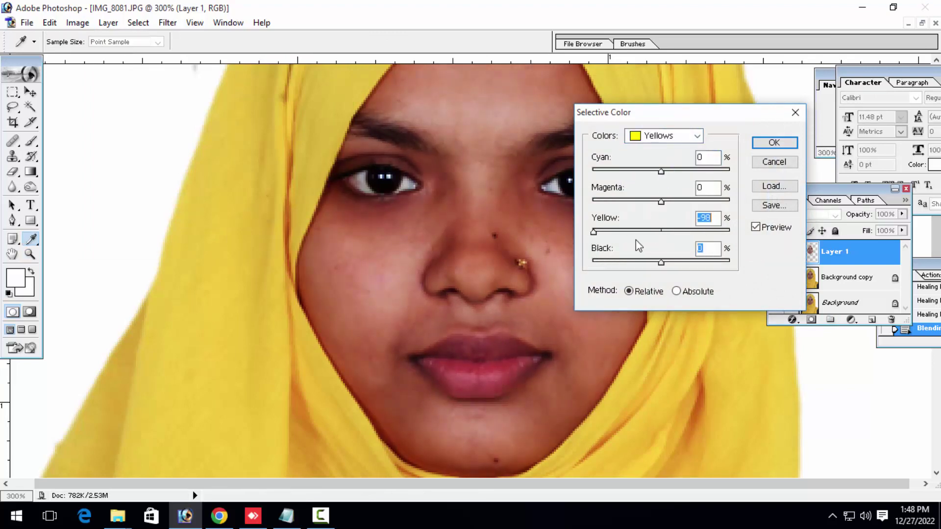
key("Return")
Brighten the Background copy with a Curves adjustment and view the face at 200%
key("z")
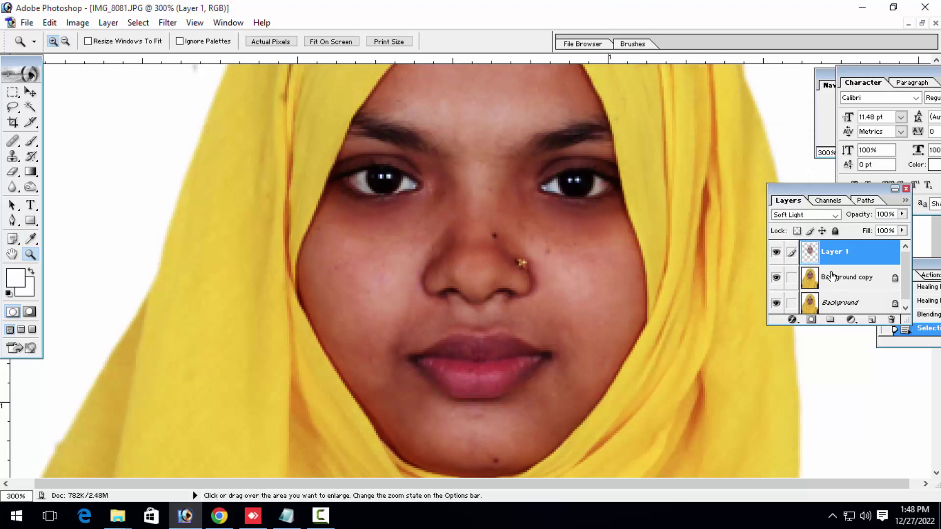
left_click(835, 286)
key("ctrl+alt+m")
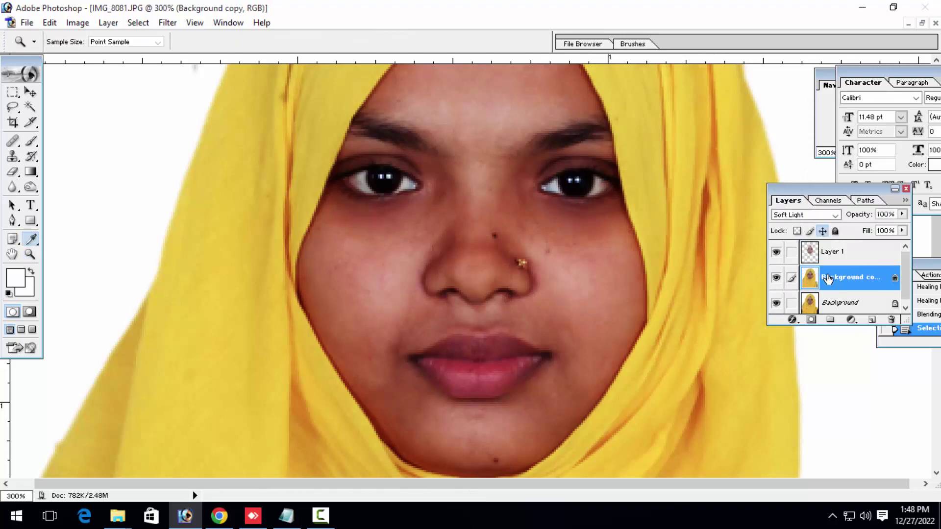
key("Return")
key("ctrl+minus")
key("ctrl+minus")
key("ctrl+plus")
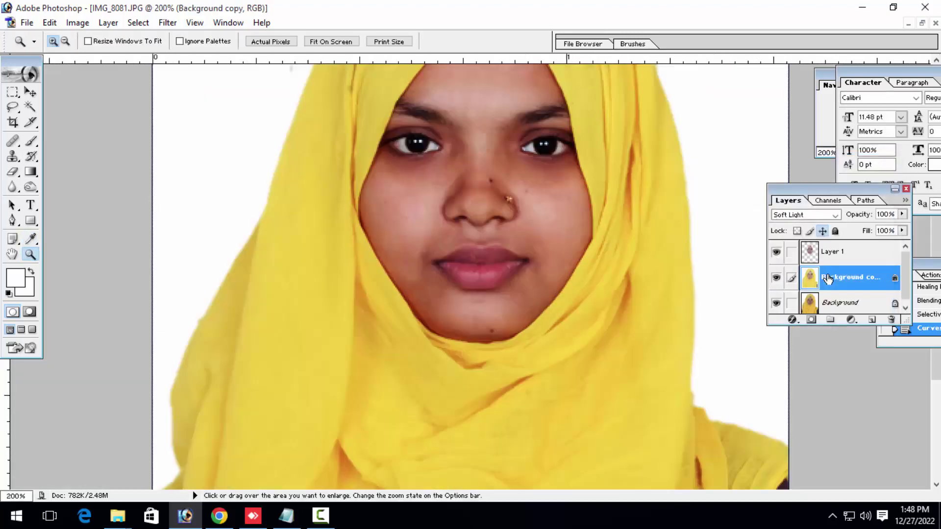
left_click_drag(564, 246, 511, 294)
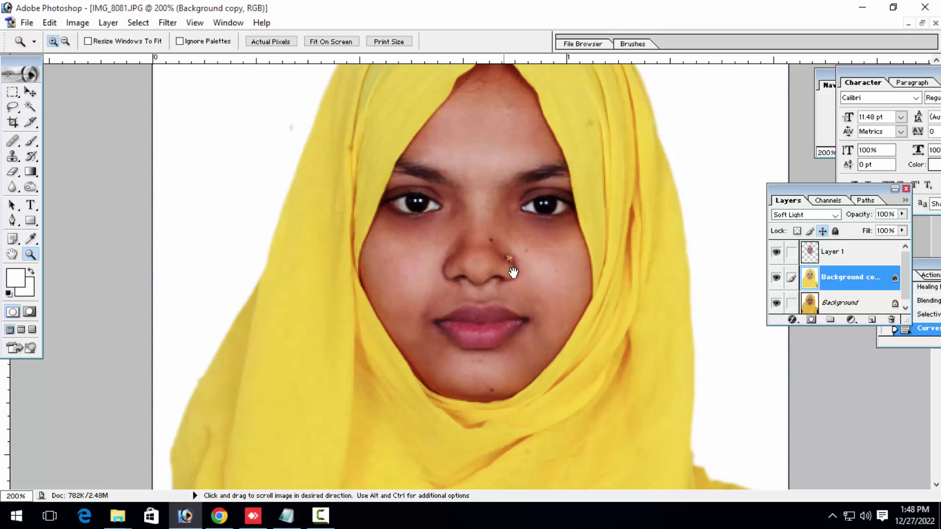
On Layer 1, apply Selective Color removing black from the reds
left_click(838, 300)
left_click(835, 251)
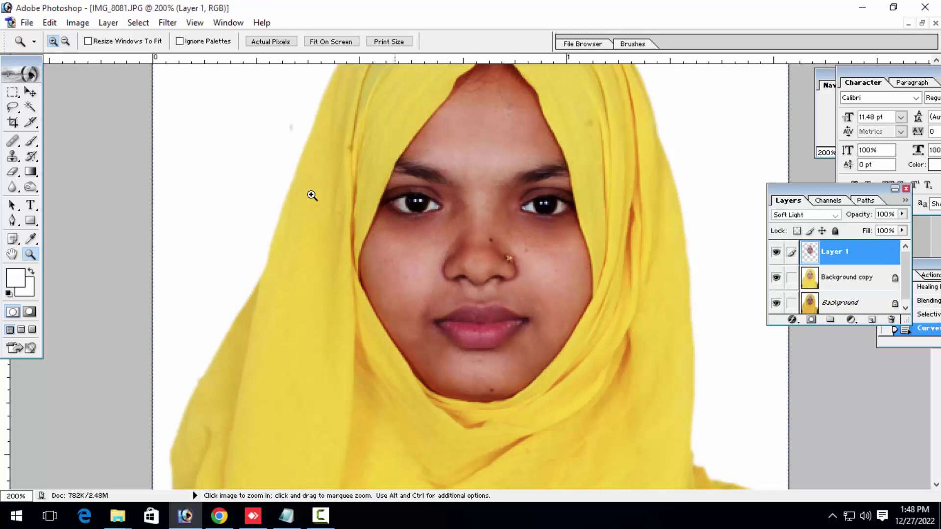
left_click(72, 25)
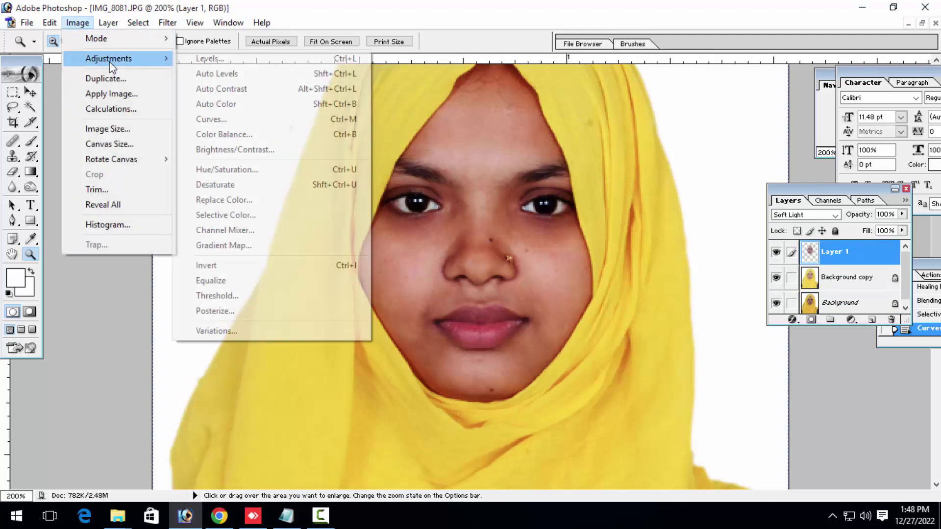
left_click(289, 217)
left_click_drag(631, 264, 598, 263)
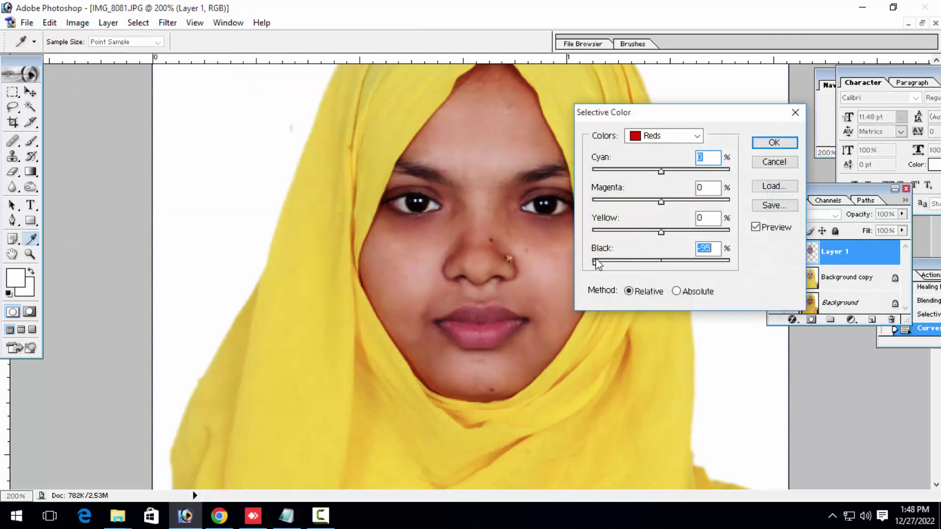
left_click(657, 139)
left_click(657, 157)
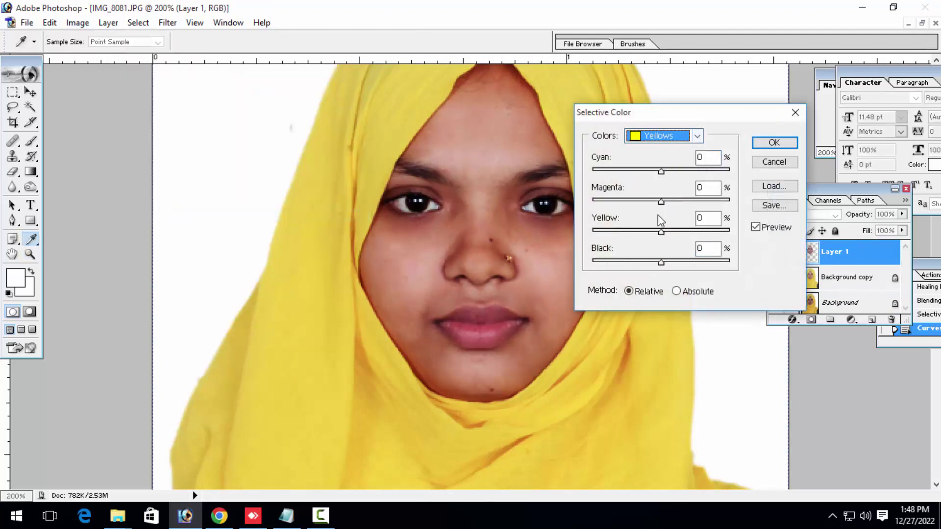
key("Return")
key("z")
Brighten the Background layer with Curves, resetting the curve and raising the midtones
left_click(832, 304)
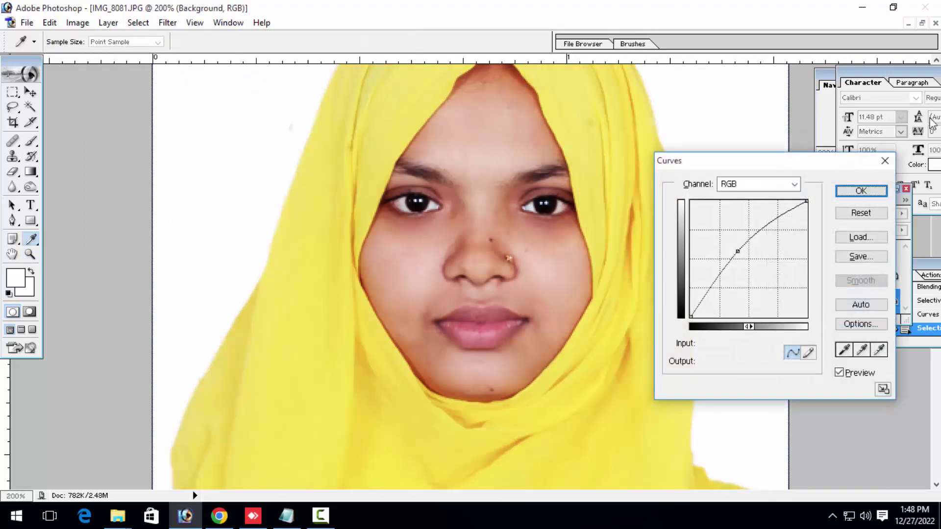
left_click(861, 212, "alt")
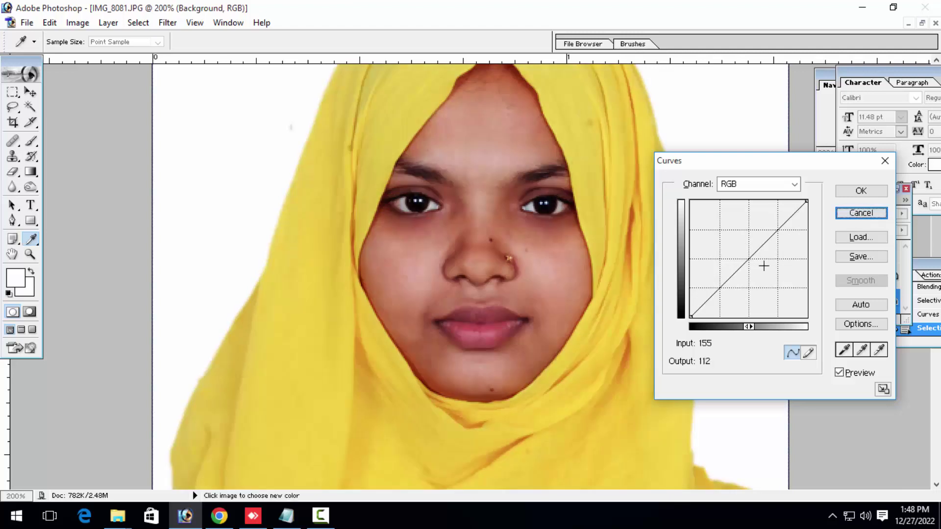
mouse_move(749, 257)
left_mouse_down()
mouse_move(741, 256)
mouse_move(743, 297)
left_mouse_up()
key("Return")
key("z")
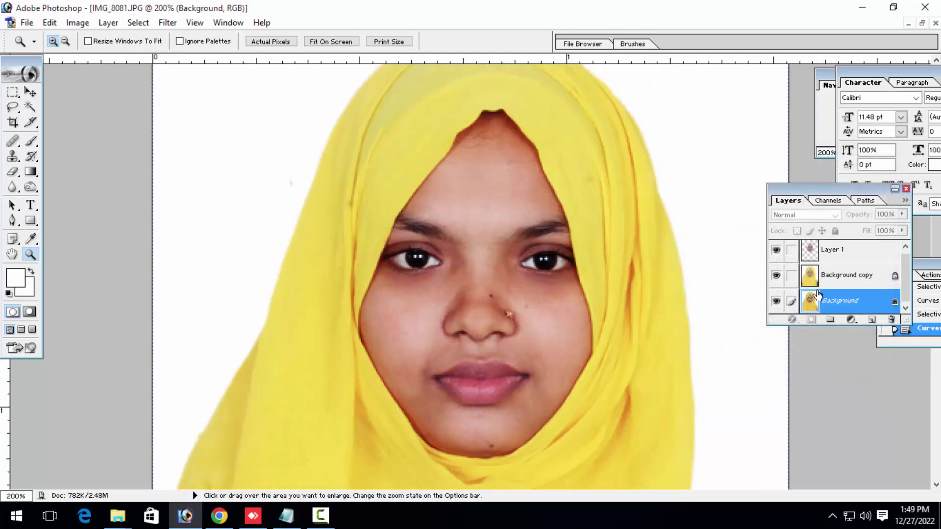
On Background copy, apply Selective Color with Reds Black at -100
left_click(845, 277)
left_click(78, 23)
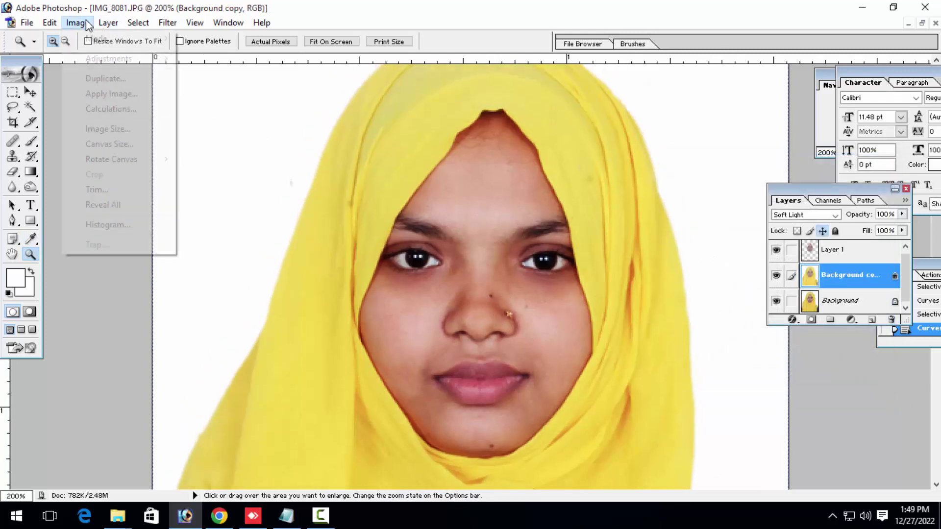
left_click(223, 215)
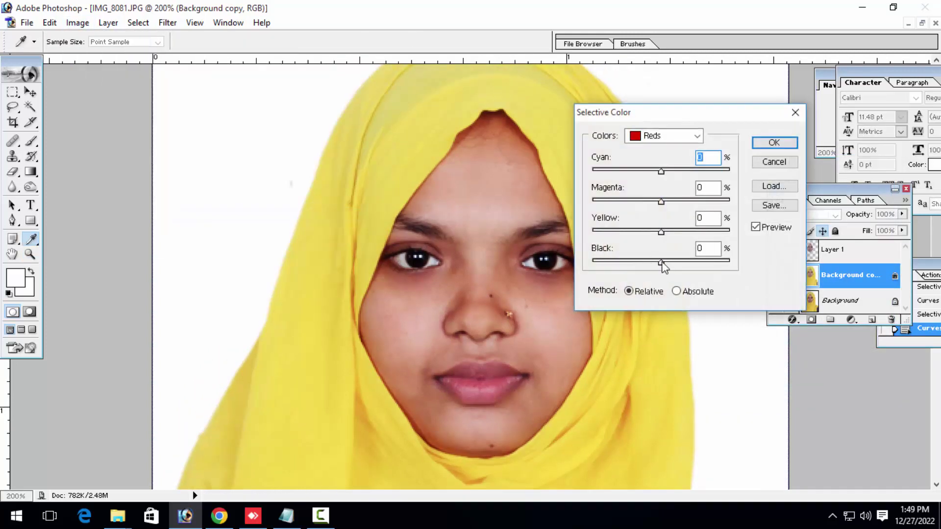
left_click_drag(661, 261, 611, 265)
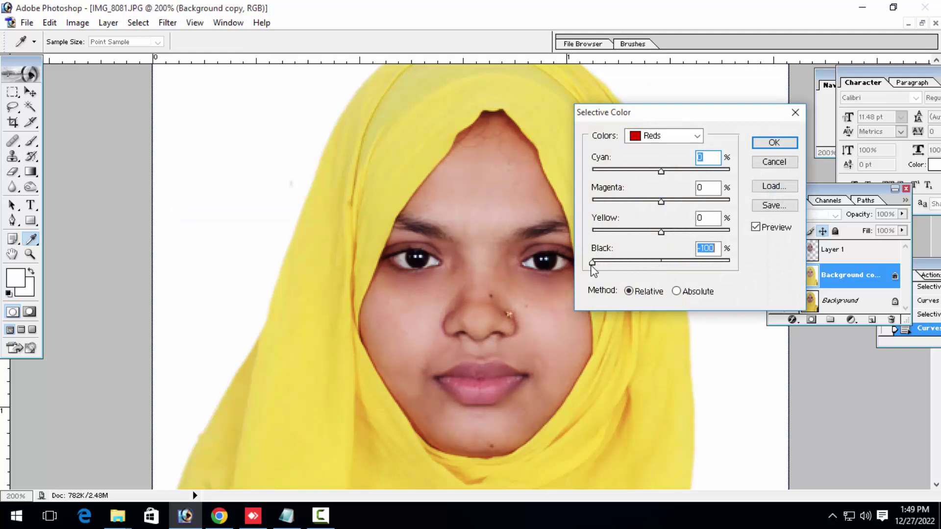
key("Return")
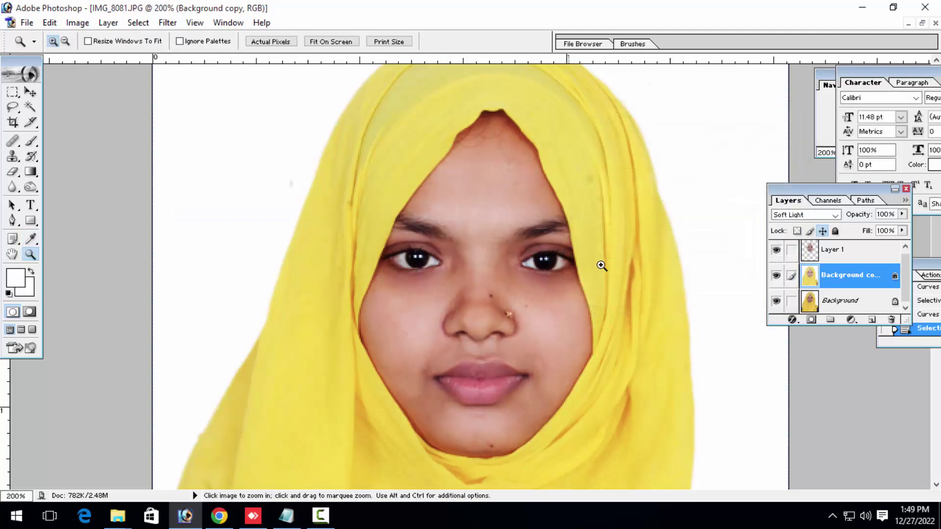
Zoom in on the nose and sample clean skin with the Healing Brush
left_click(668, 280, "alt")
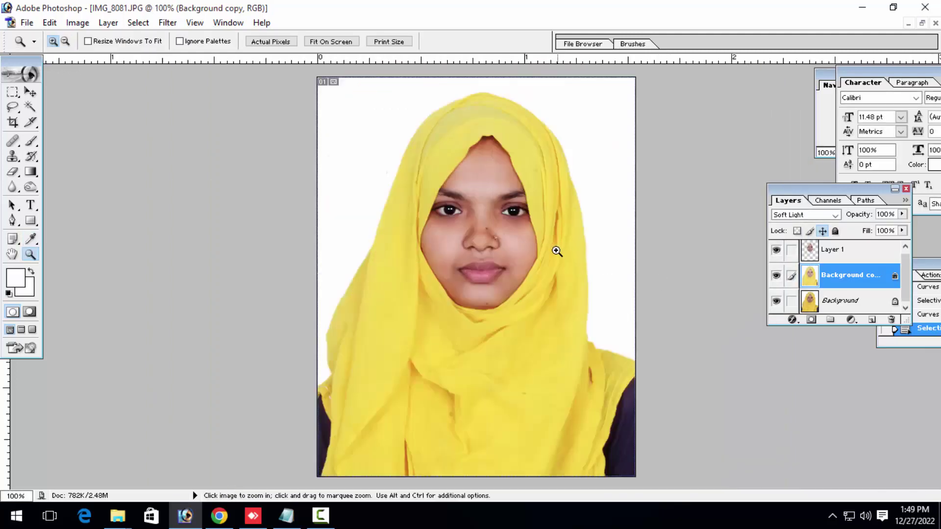
left_click(491, 277)
left_click(495, 287)
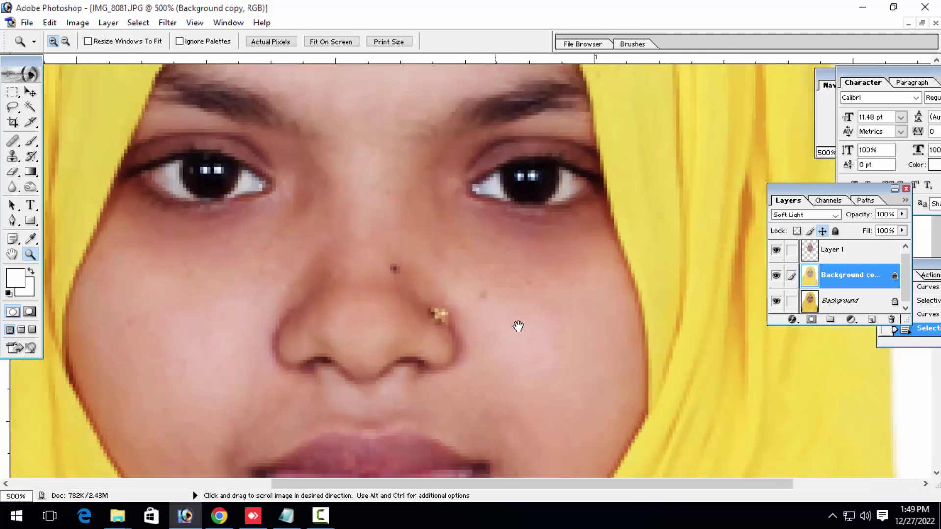
left_click_drag(518, 326, 600, 363)
key("j")
key("alt")
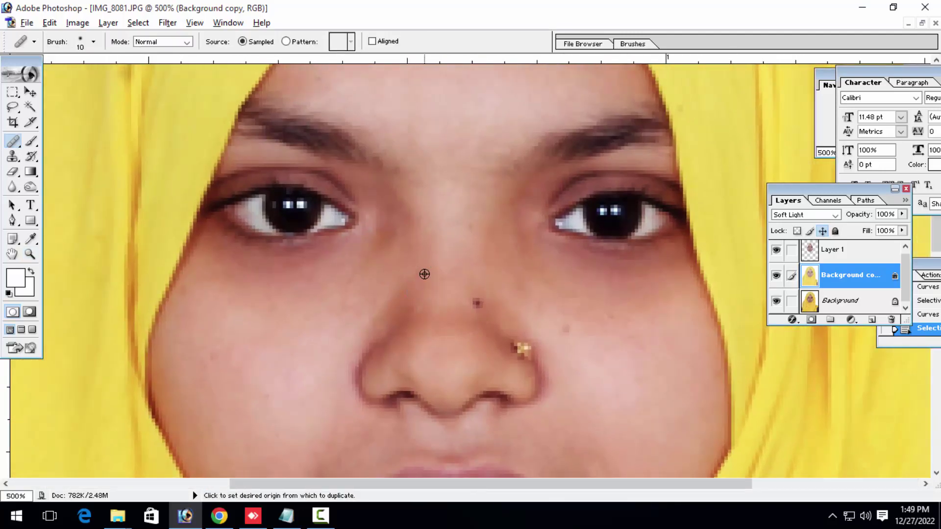
left_click(416, 286, "alt")
Heal the spots on the nose and beside the nostril, then zoom back out
left_click(412, 325)
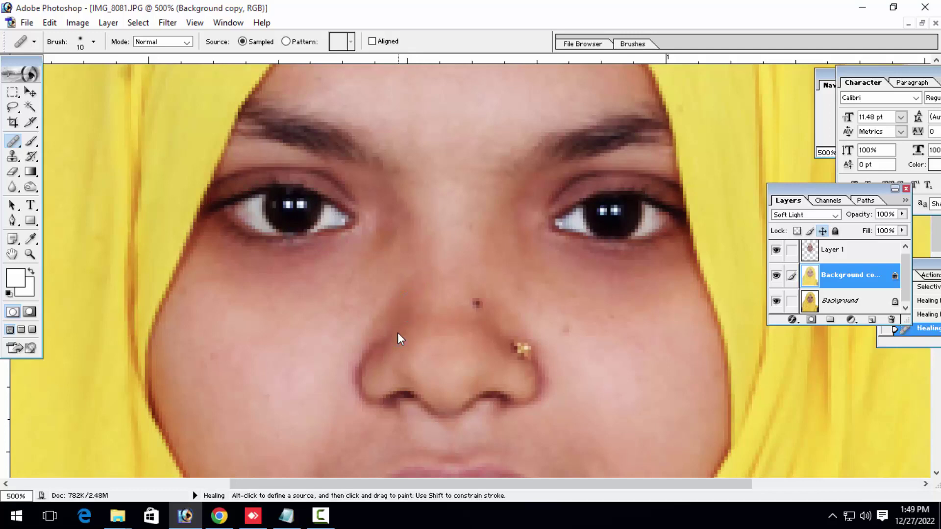
left_click_drag(383, 341, 362, 360)
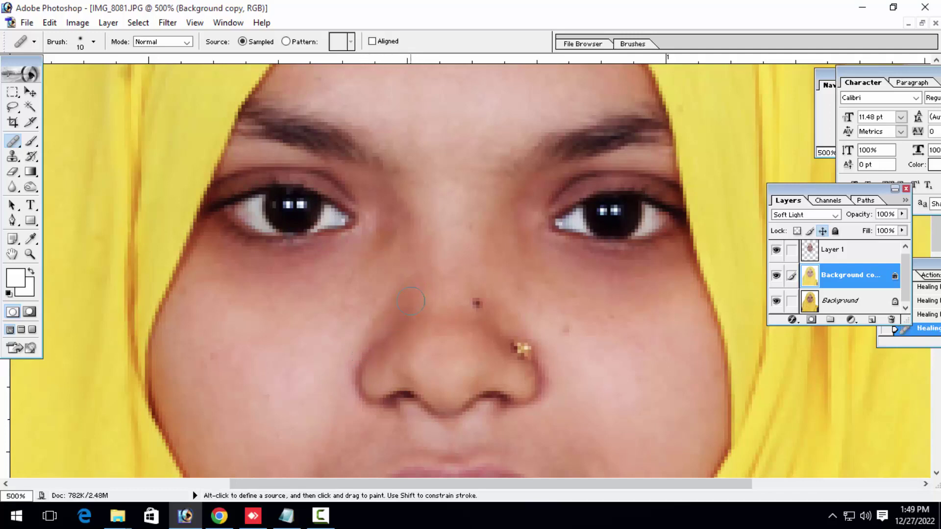
left_click(422, 294, "alt")
left_click_drag(500, 343, 471, 251)
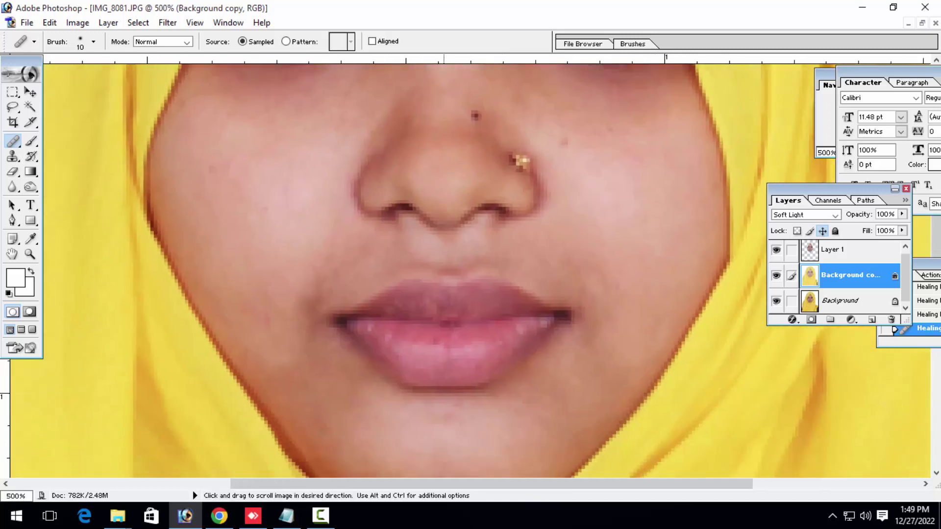
left_click_drag(379, 278, 407, 151)
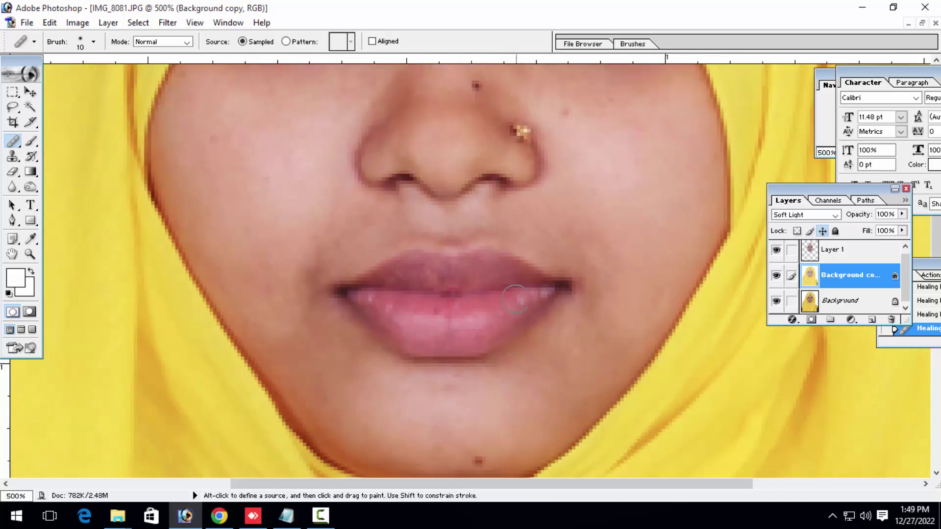
key("z")
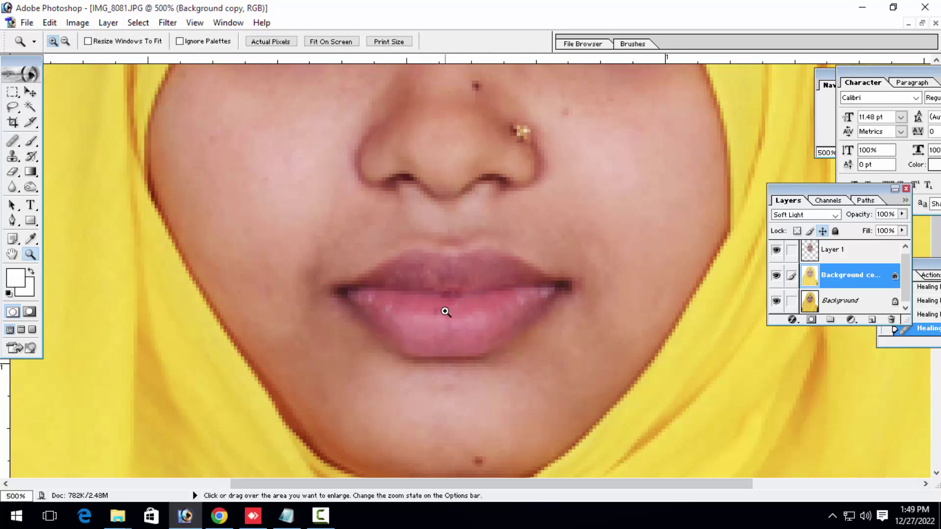
left_click(460, 312, "alt")
left_click(460, 313, "alt")
Apply Selective Color to the Background layer: Reds Black -28, Blacks Black +14
left_click(456, 307, "alt")
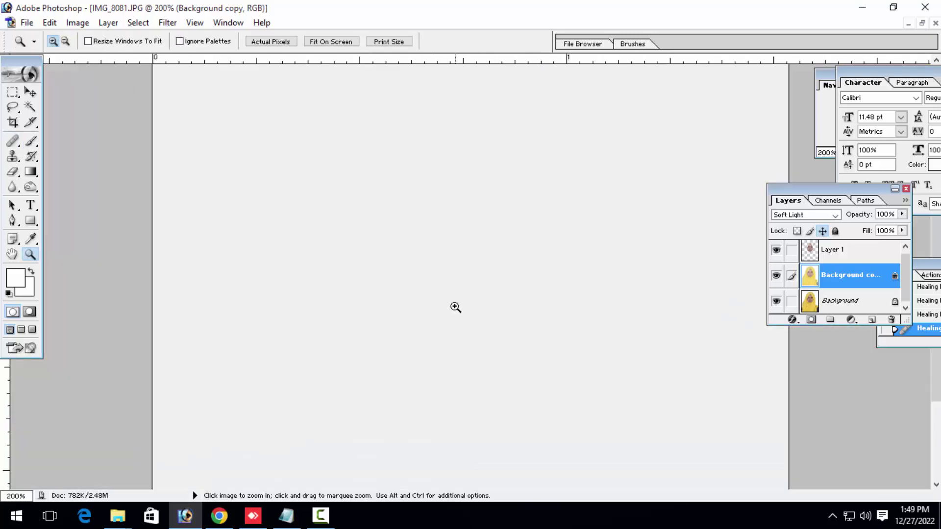
left_click(468, 256, "alt")
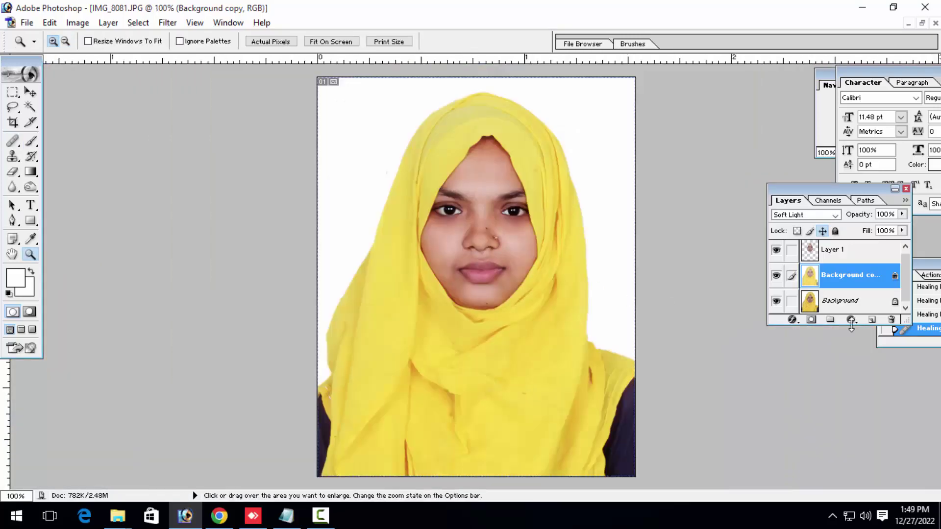
left_click(838, 306)
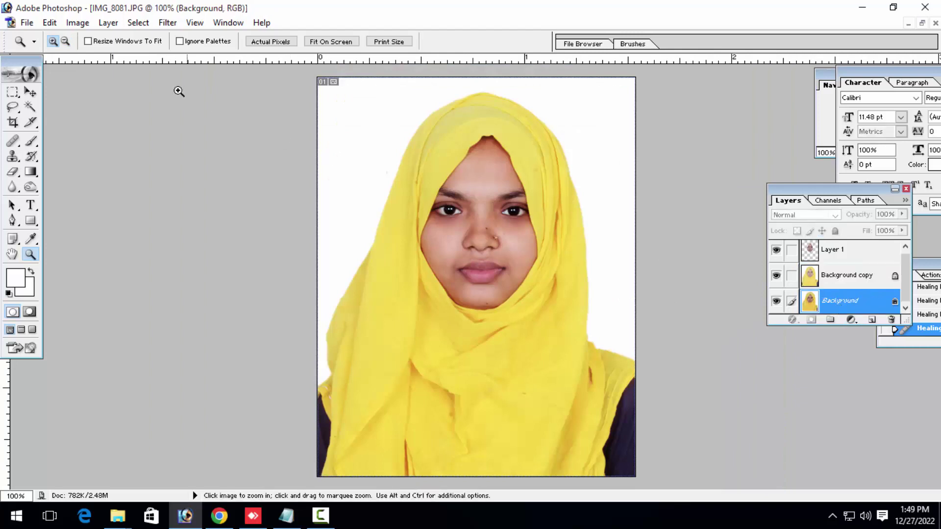
left_click(76, 23)
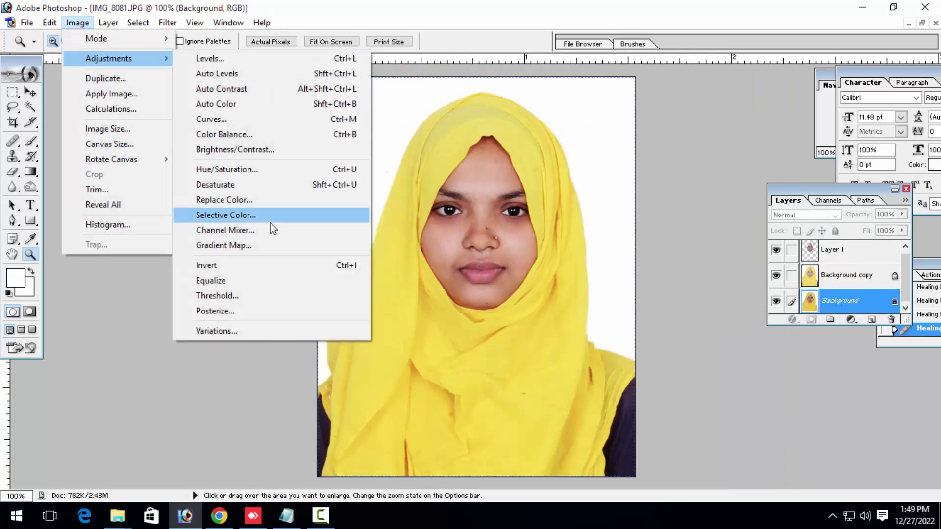
left_click(269, 222)
left_click_drag(654, 264, 645, 262)
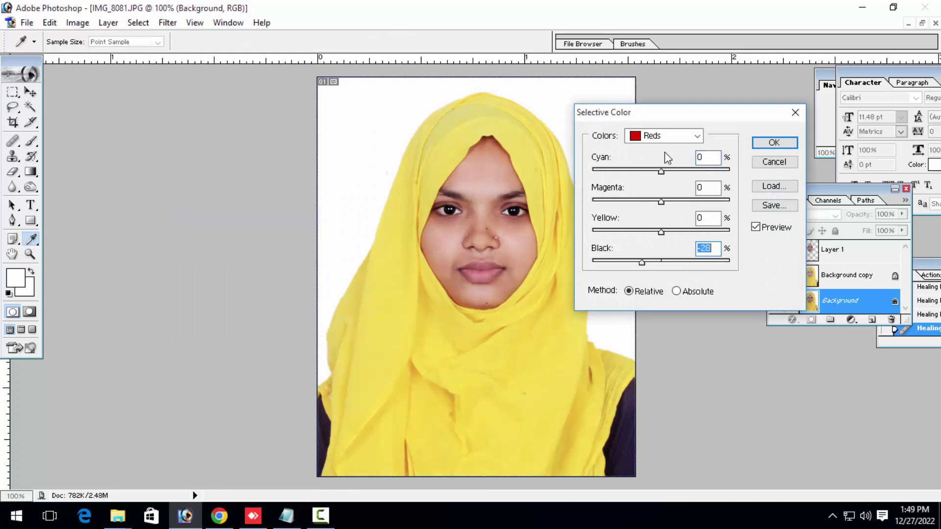
left_click(664, 136)
left_click(654, 240)
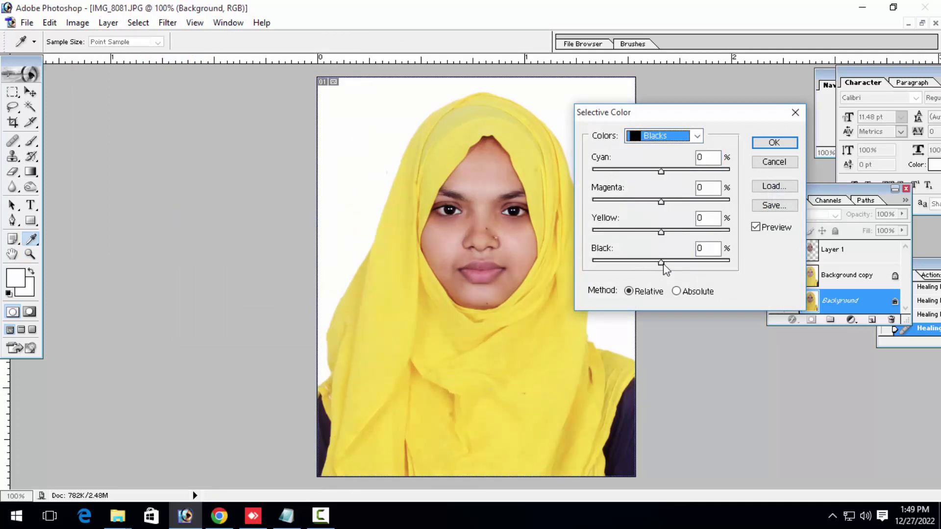
left_click_drag(662, 263, 671, 263)
key("Return")
Zoom in closely on the lower face
key("z")
left_click(552, 195)
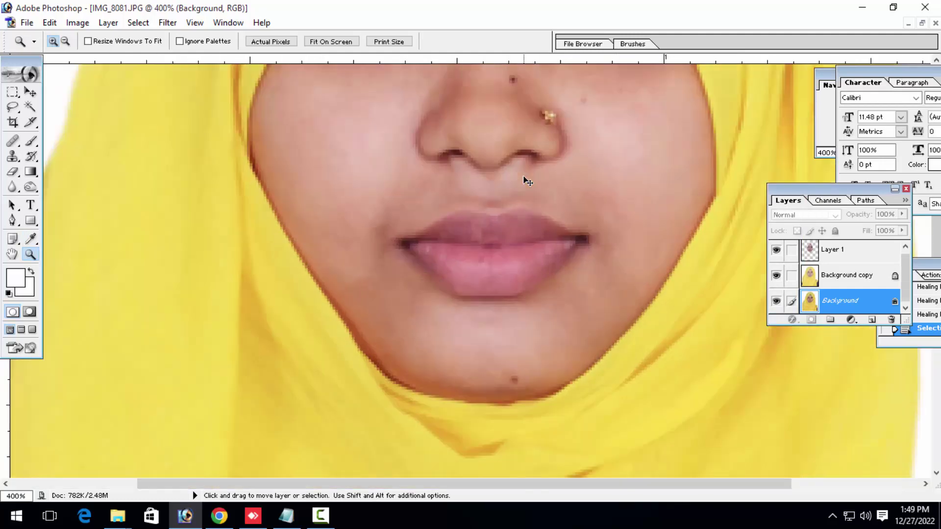
left_click(525, 178)
Heal the spots near the nose with a slightly smaller Healing Brush
left_click(506, 200)
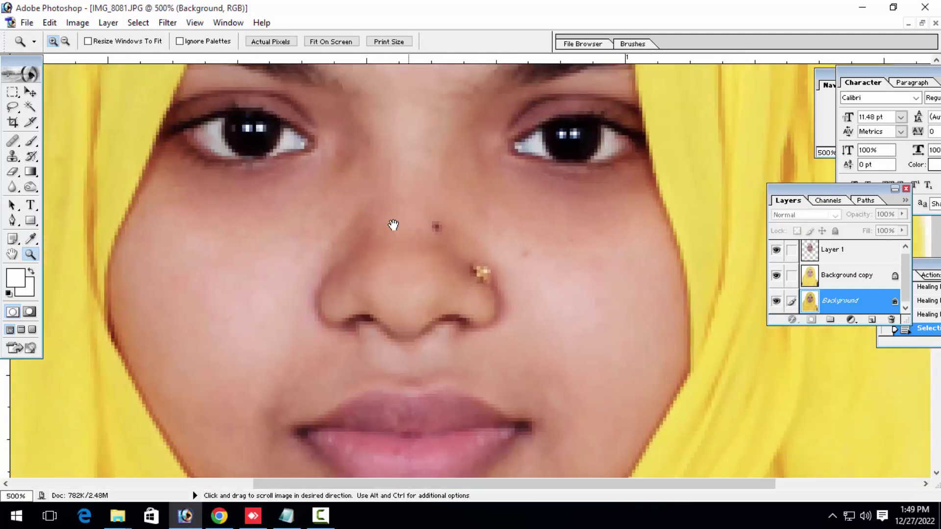
left_click_drag(408, 257, 418, 250)
key("j")
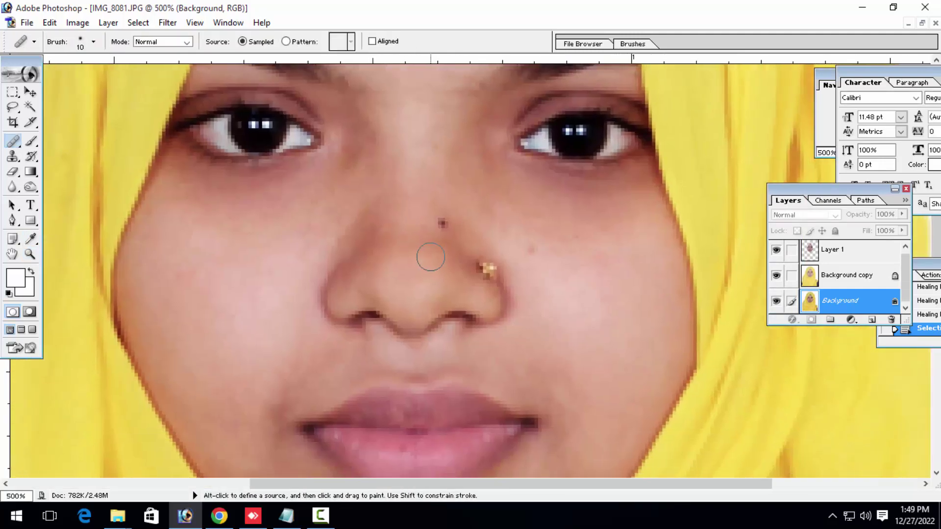
key("bracketleft")
left_click(441, 245)
left_click(384, 196, "alt")
Heal the chin blemish using clean chin skin as the source, then zoom out
left_click_drag(403, 363, 391, 240)
left_click_drag(407, 372, 407, 284)
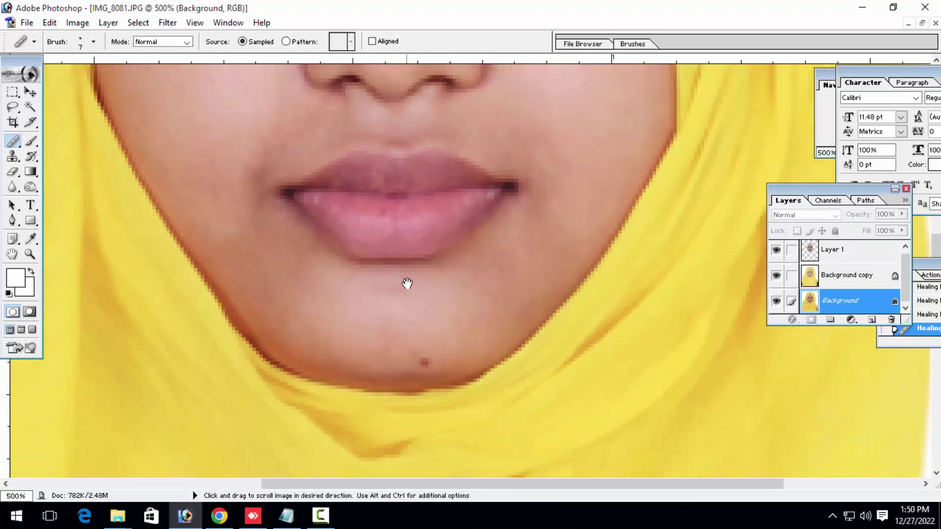
left_click(433, 297, "alt")
left_click(387, 305)
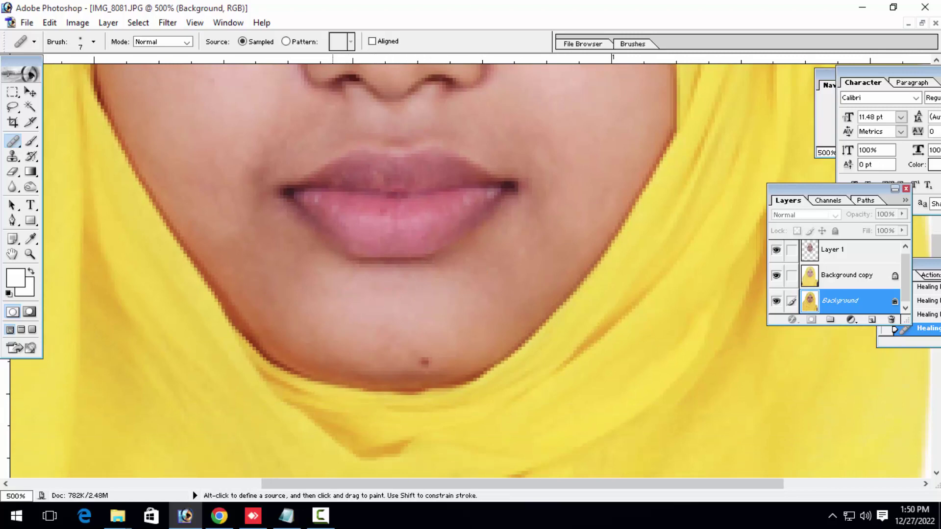
key("z")
left_click(427, 285, "alt")
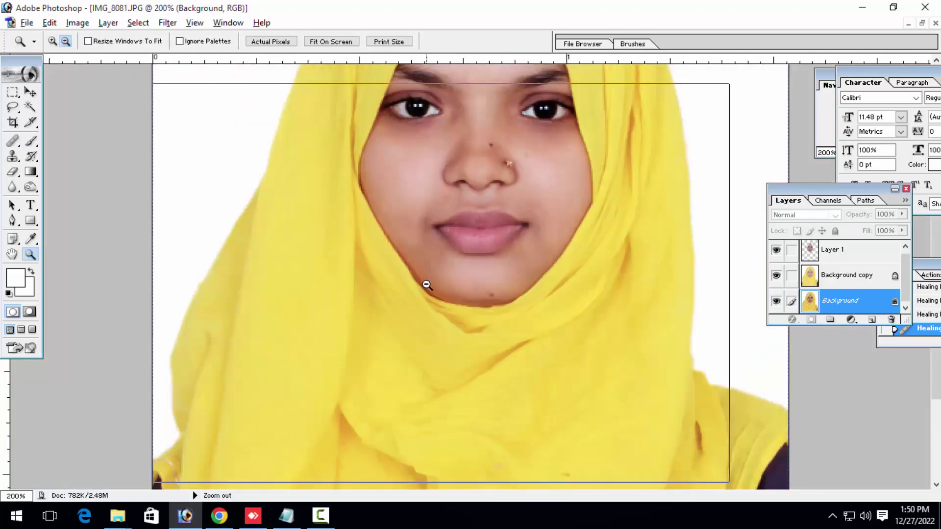
Apply Selective Color with Reds Black at -35 and Yellows Yellow at -61
left_click(426, 282, "alt")
left_click(78, 22)
mouse_move(96, 58)
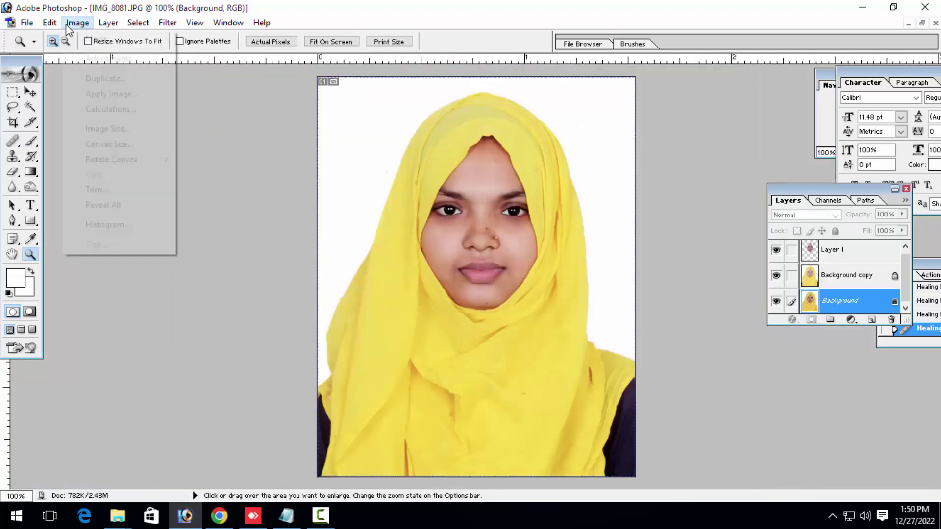
left_click(241, 215)
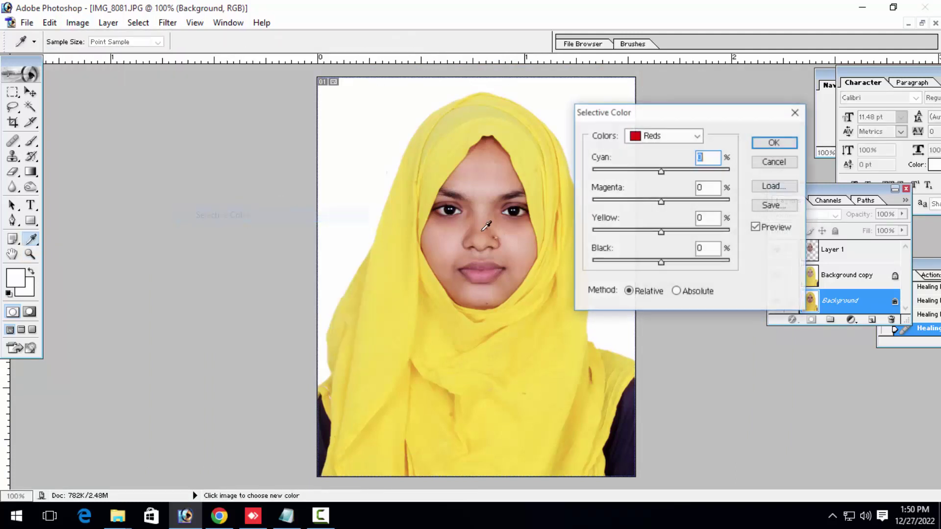
mouse_move(661, 261)
left_mouse_down()
mouse_move(632, 261)
mouse_move(652, 258)
left_mouse_up()
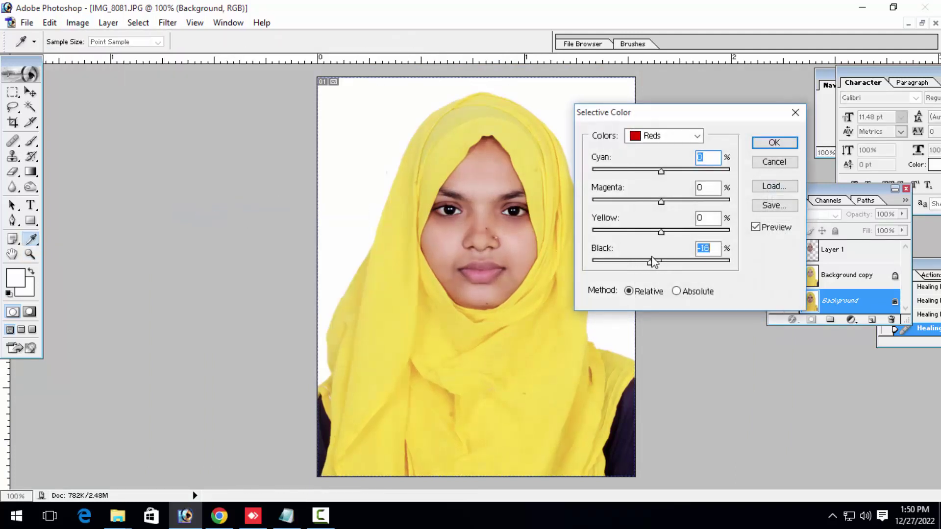
left_click(661, 136)
left_click(647, 154)
left_click_drag(661, 232, 619, 233)
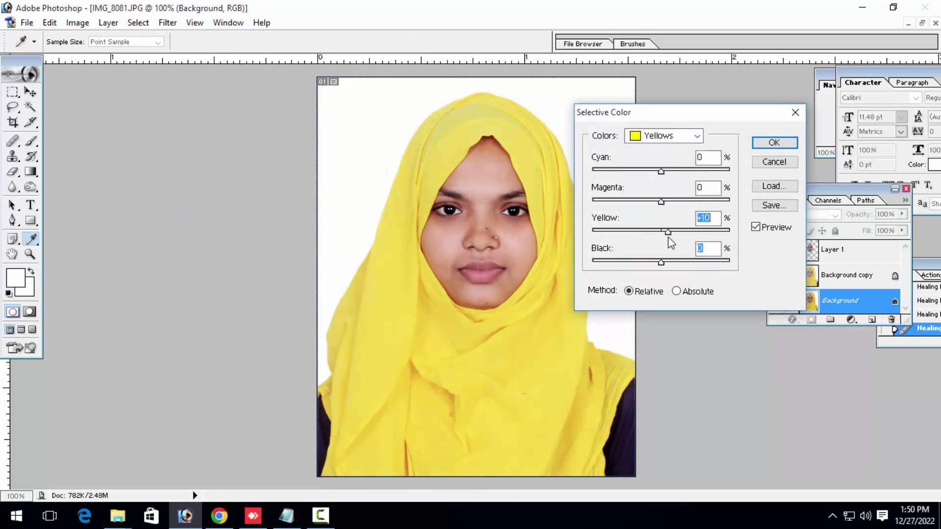
key("Return")
key("z")
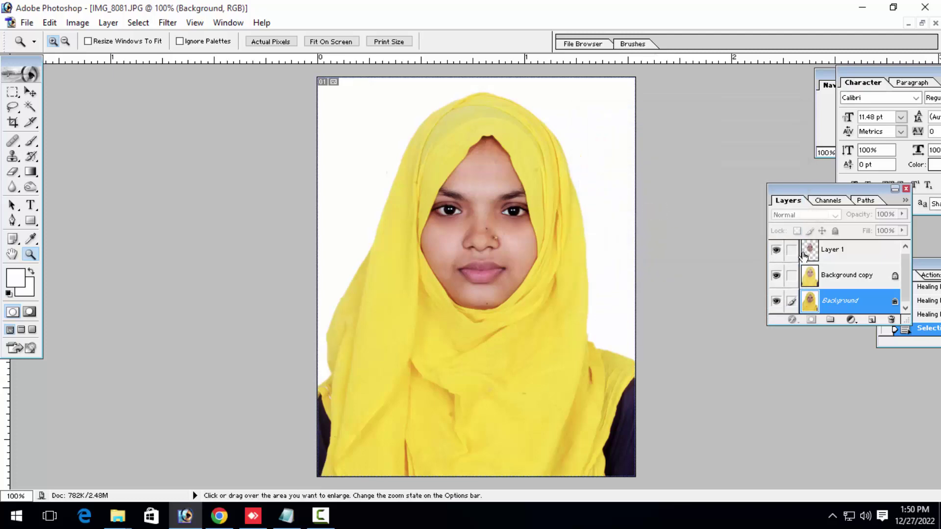
On Layer 1, apply a default Curves, then brighten highlights with the Levels white point
left_click(834, 255)
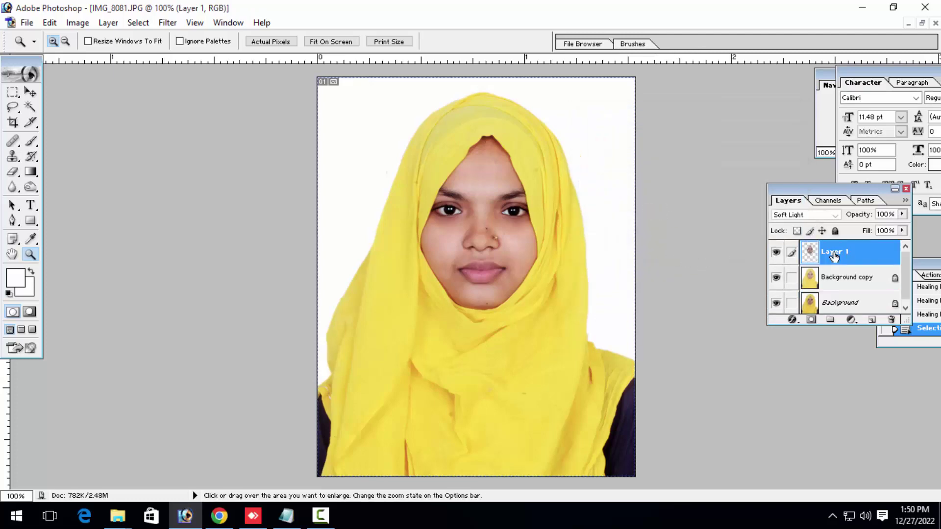
key("ctrl+m")
key("Return")
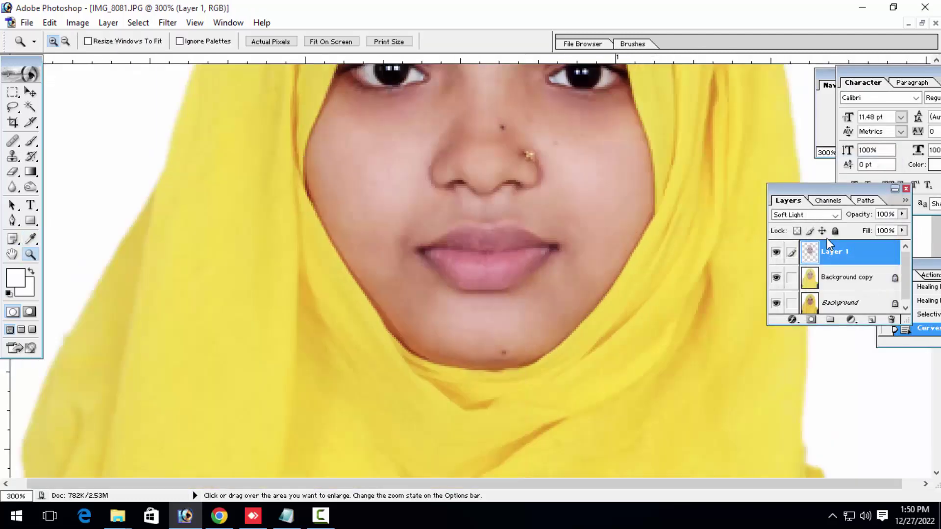
key("ctrl+l")
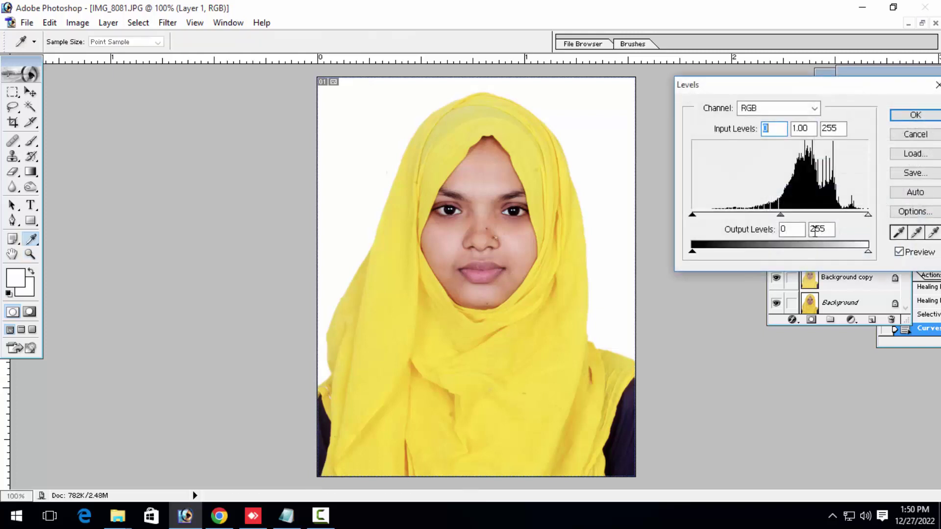
left_click_drag(868, 215, 853, 215)
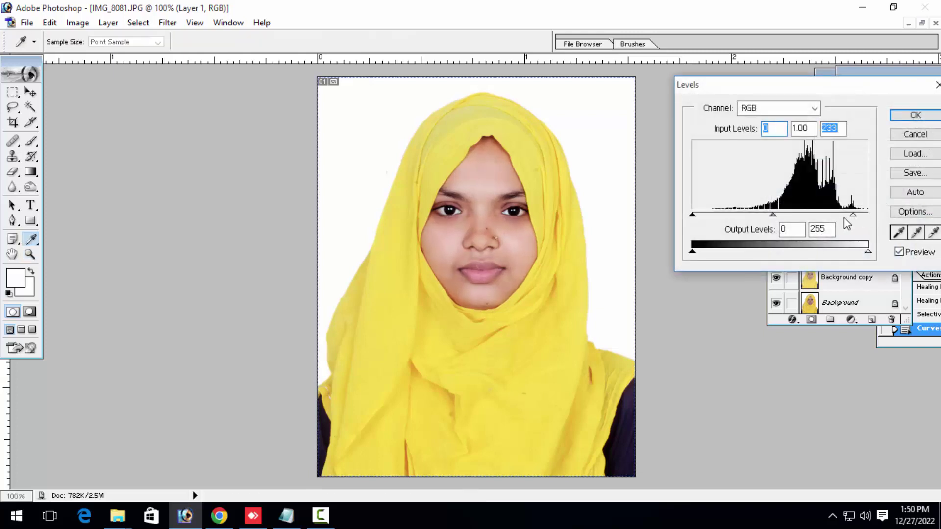
key("Return")
Apply Selective Color with Neutrals Black -13 and Whites Black +11
left_click(78, 23)
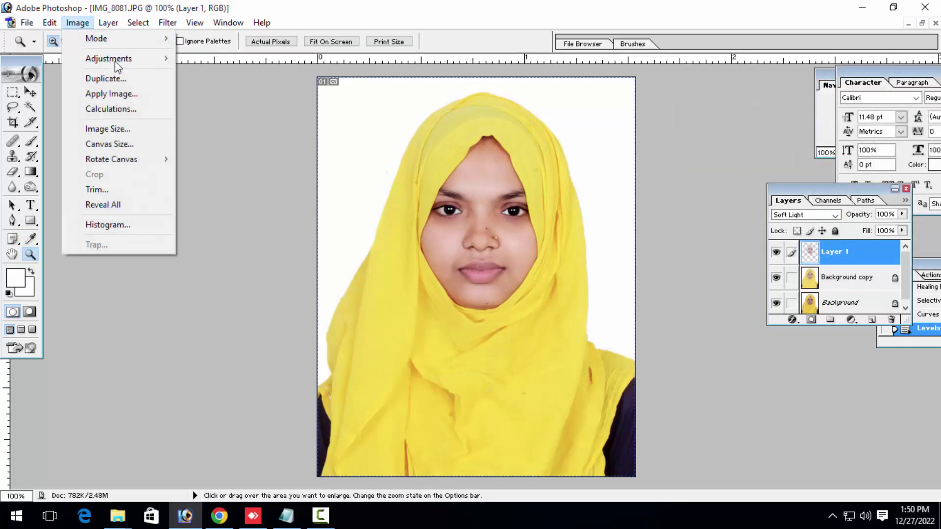
mouse_move(108, 58)
left_click(246, 215)
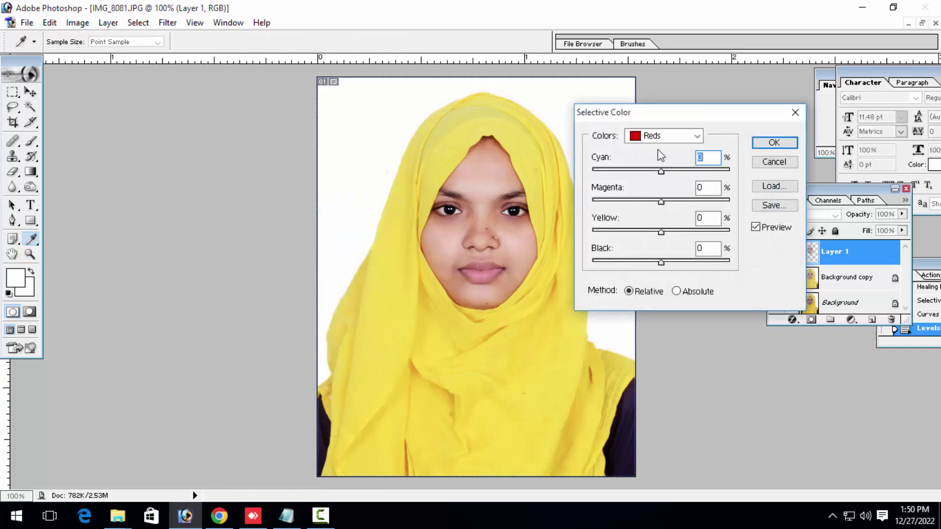
left_click(662, 136)
left_click(654, 225)
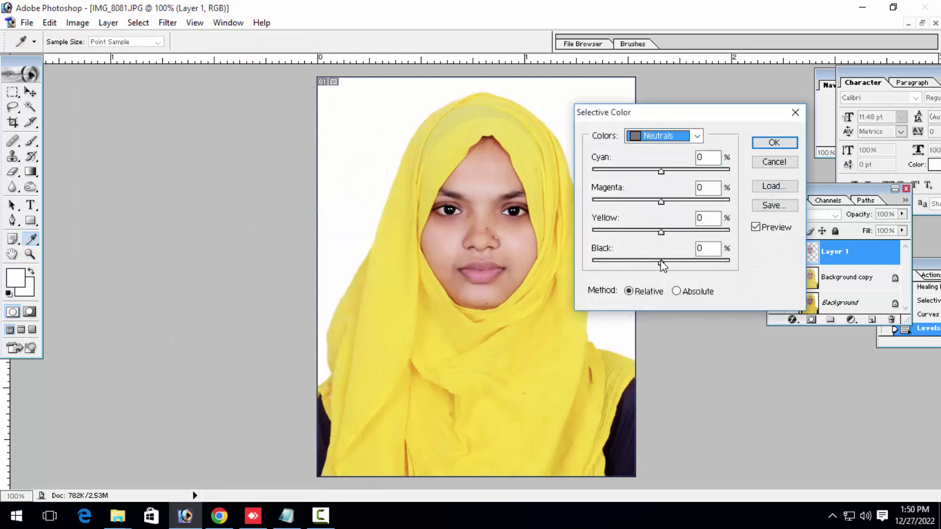
left_click_drag(660, 261, 640, 267)
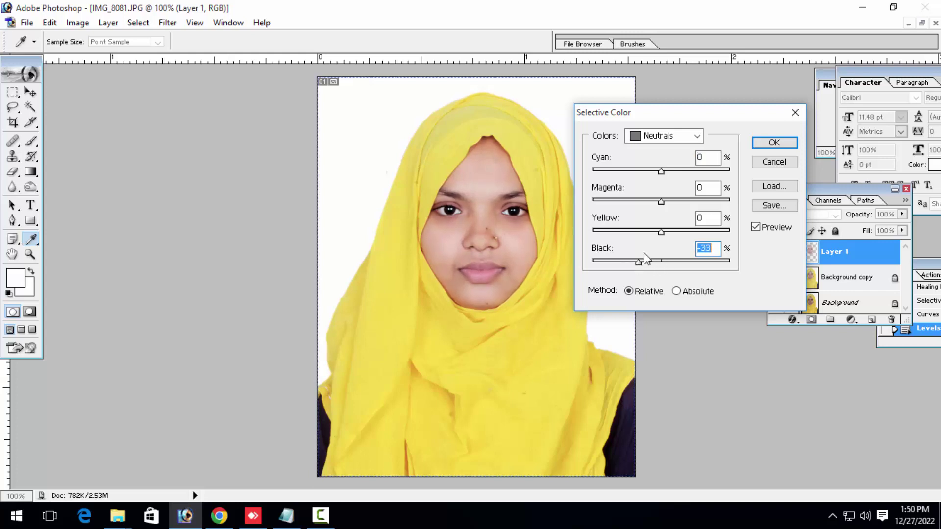
left_click(677, 140)
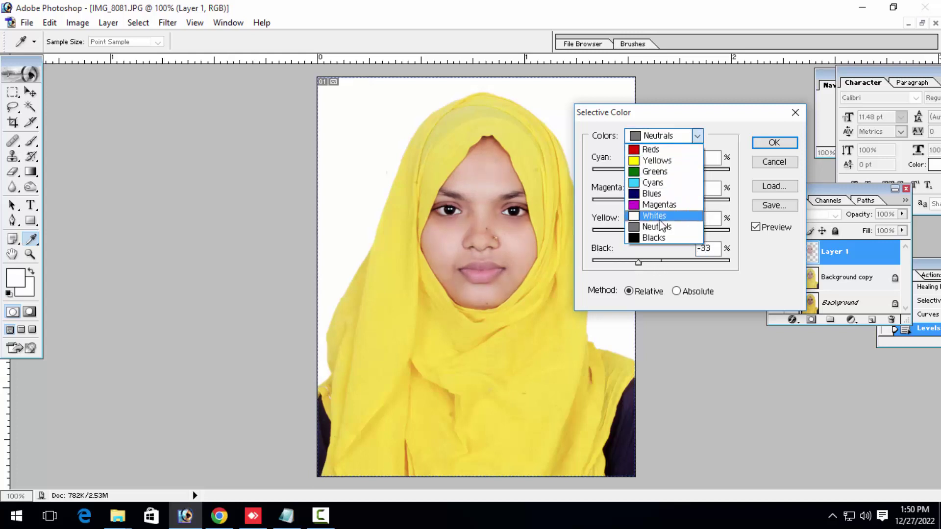
left_click(654, 237)
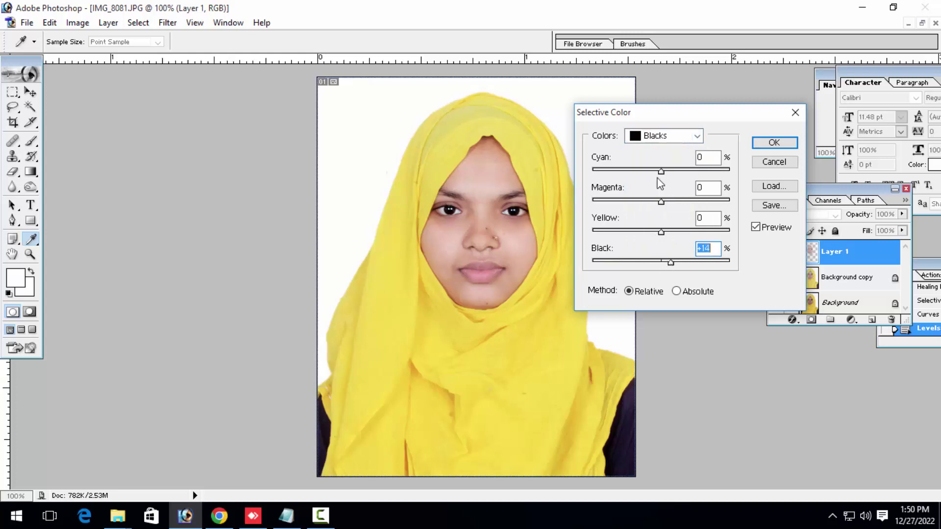
left_click(670, 140)
left_click(656, 215)
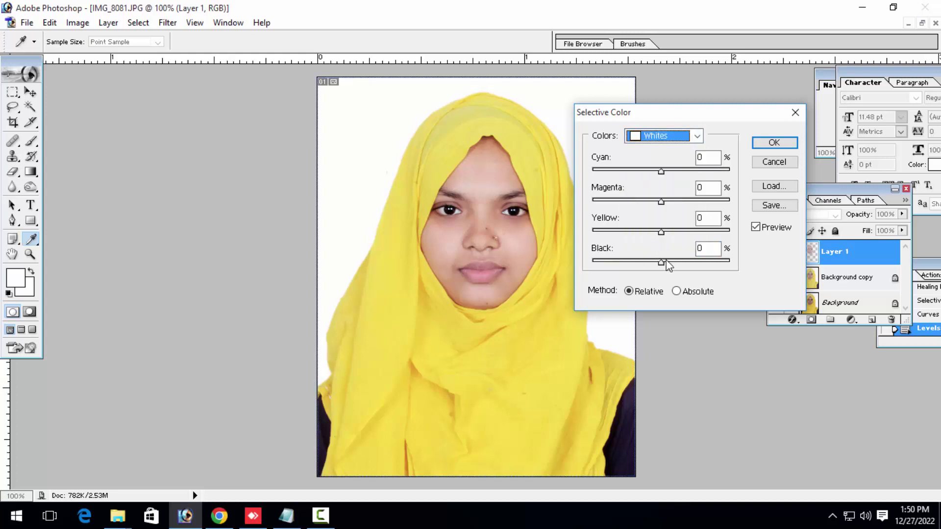
left_click_drag(661, 262, 669, 265)
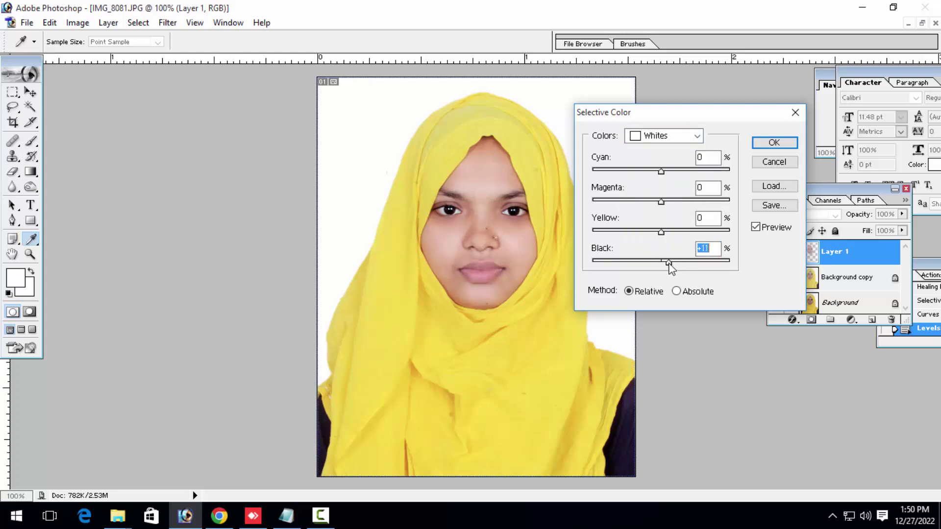
key("Return")
key("z")
left_click(644, 243)
Apply the Noiseware Professional noise-reduction filter at 100% view
left_click(640, 210, "alt")
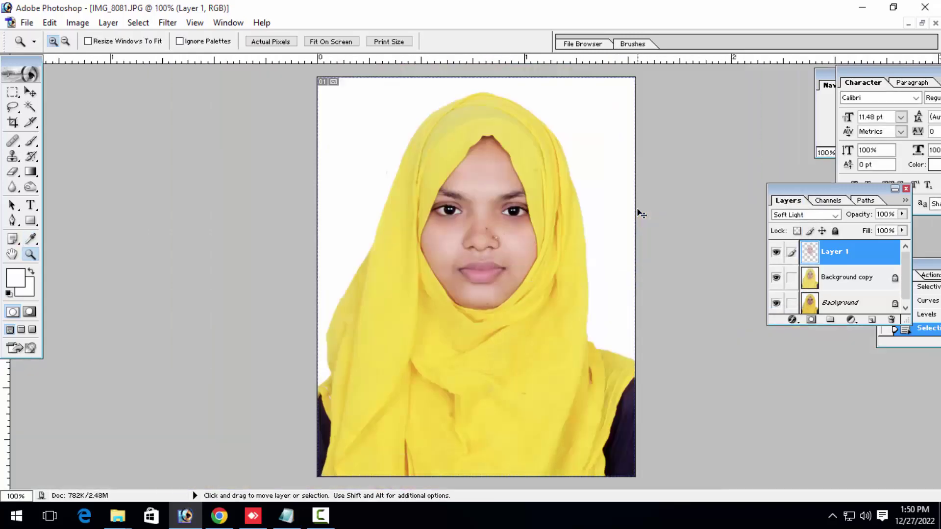
left_click(167, 23)
mouse_move(201, 417)
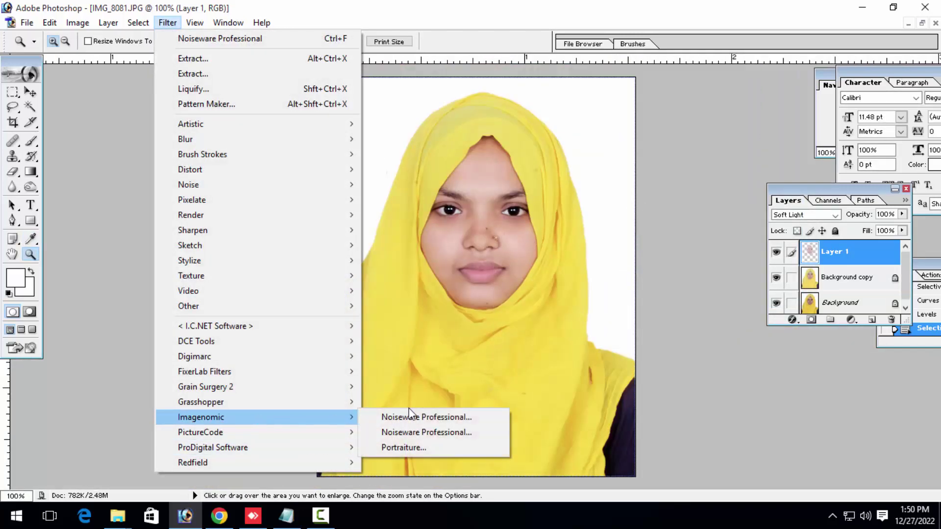
left_click(417, 417)
key("Return")
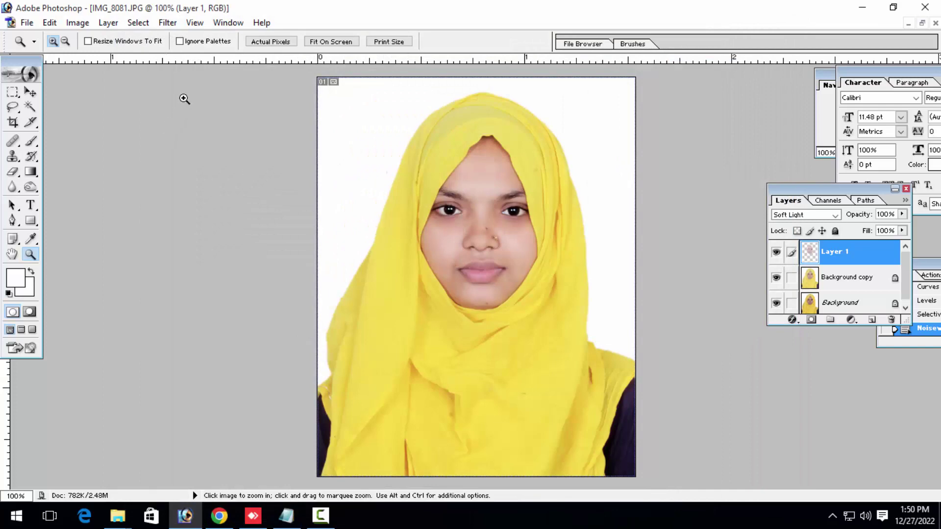
Apply the Noise Ninja filter and inspect the face up to 300% zoom
left_click(167, 23)
mouse_move(200, 432)
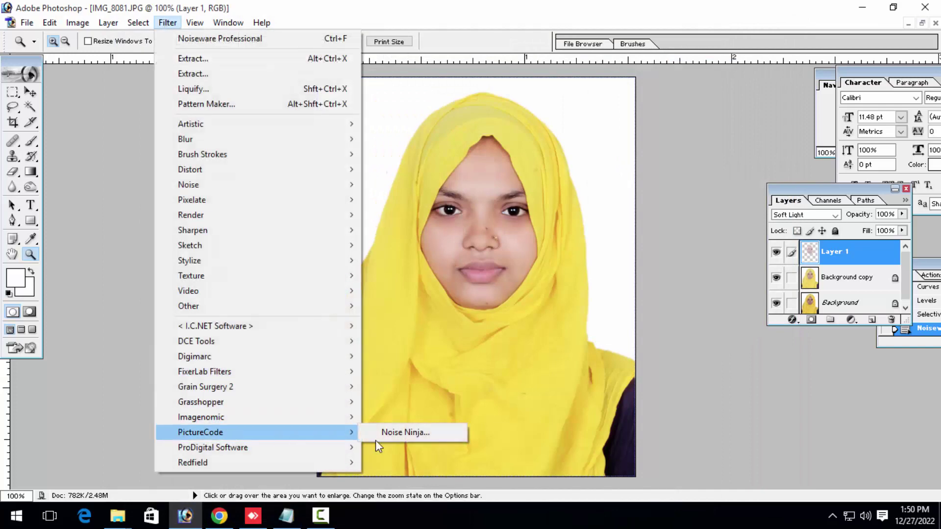
left_click(390, 431)
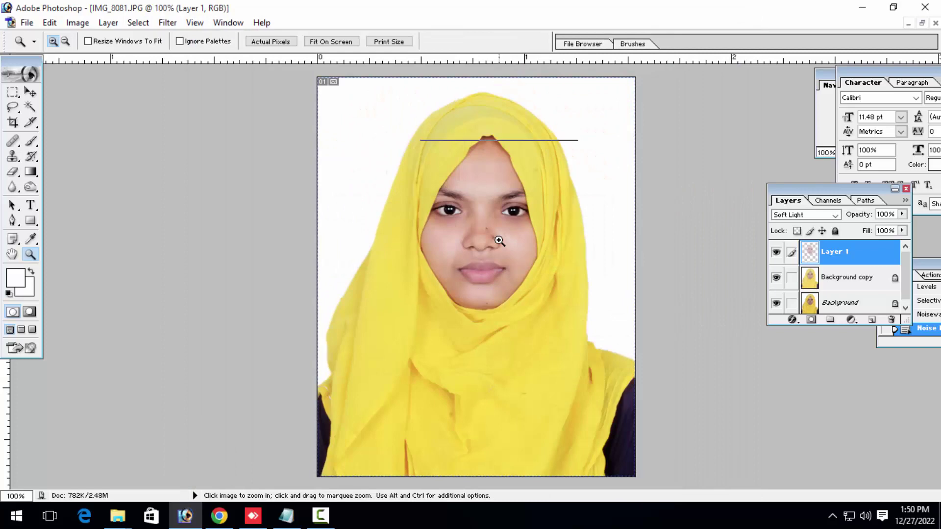
left_click(499, 241)
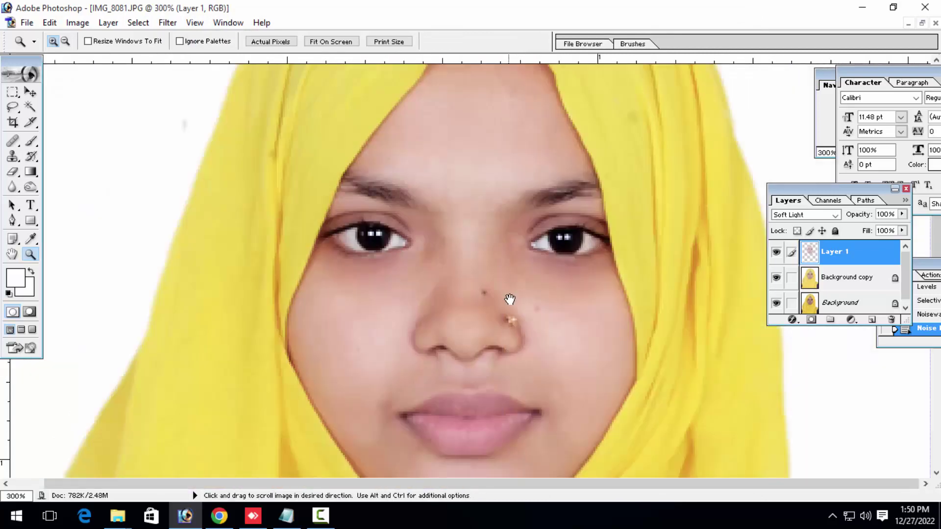
left_click(508, 300)
left_click(520, 266, "alt")
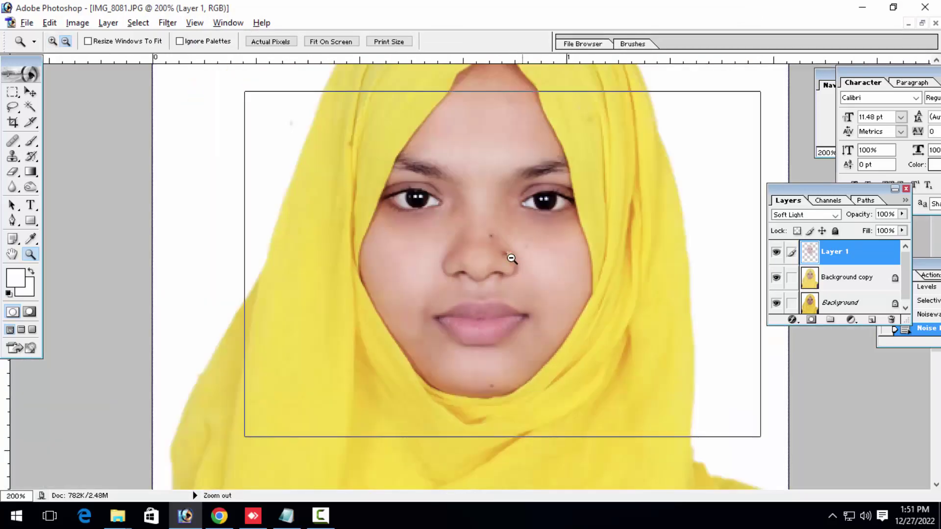
left_click(466, 261, "alt")
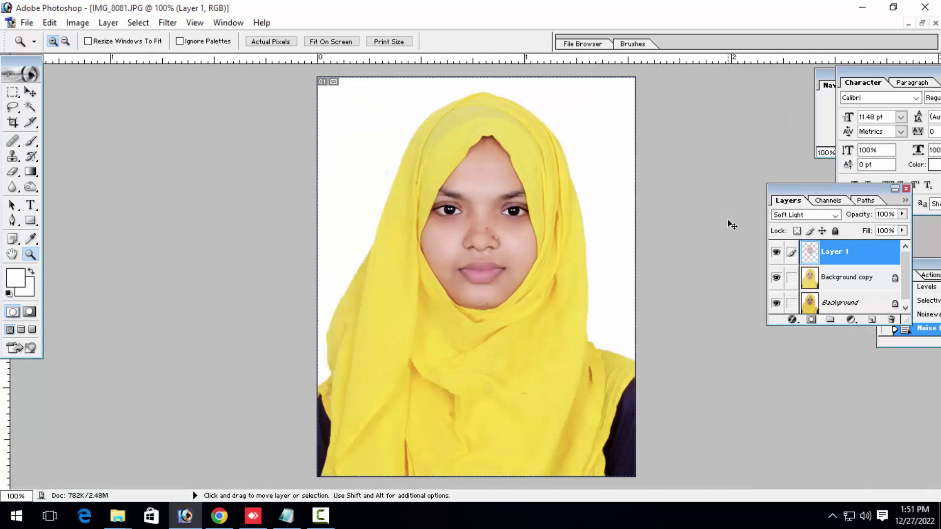
Apply a reset Curves lifting input 111 to output 143, then check the face at 200%
key("ctrl+m")
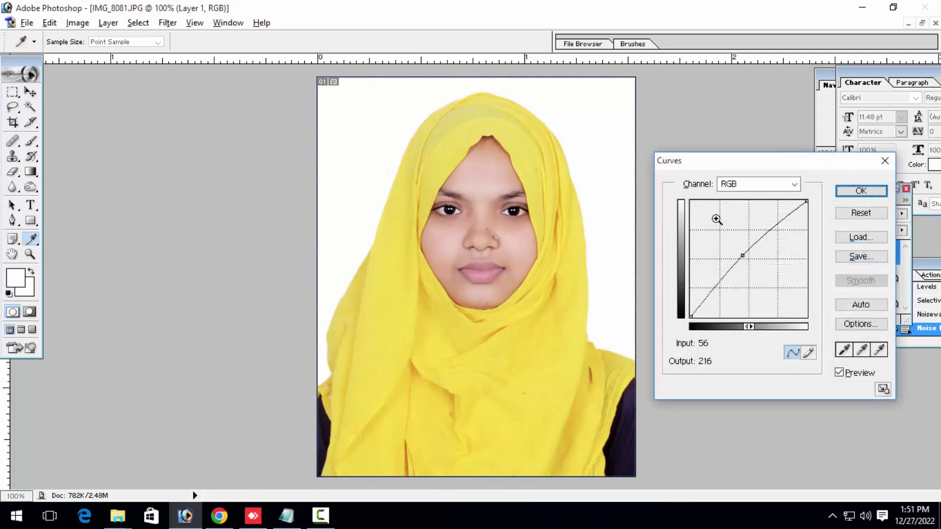
left_click(869, 216, "alt")
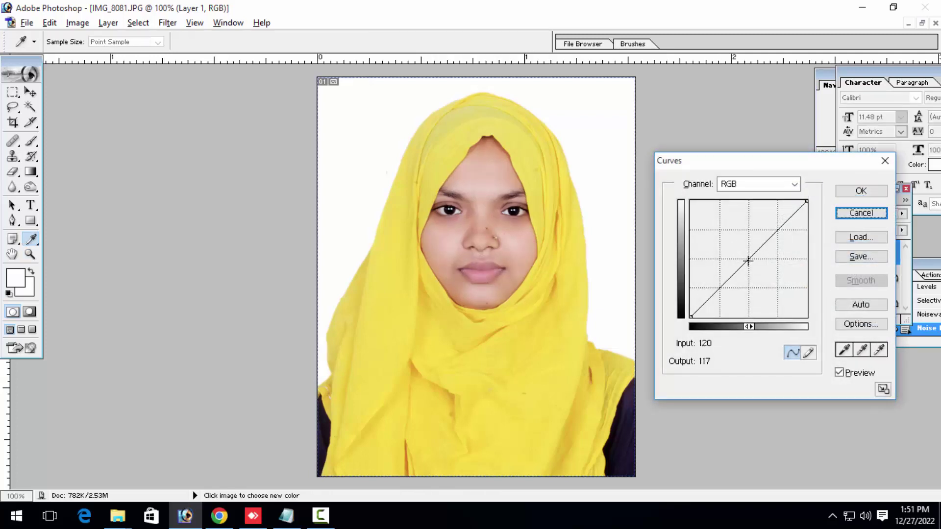
left_click_drag(748, 261, 740, 246)
key("Return")
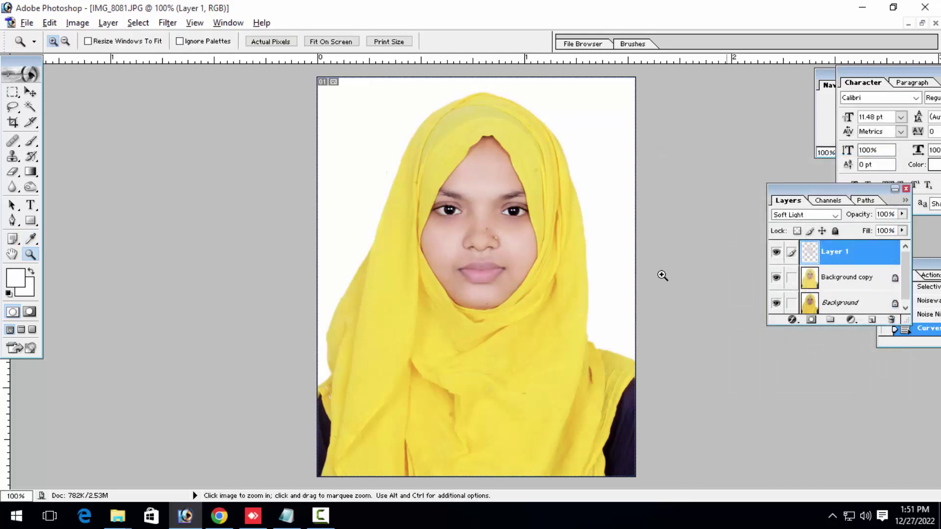
left_click(525, 300, "alt")
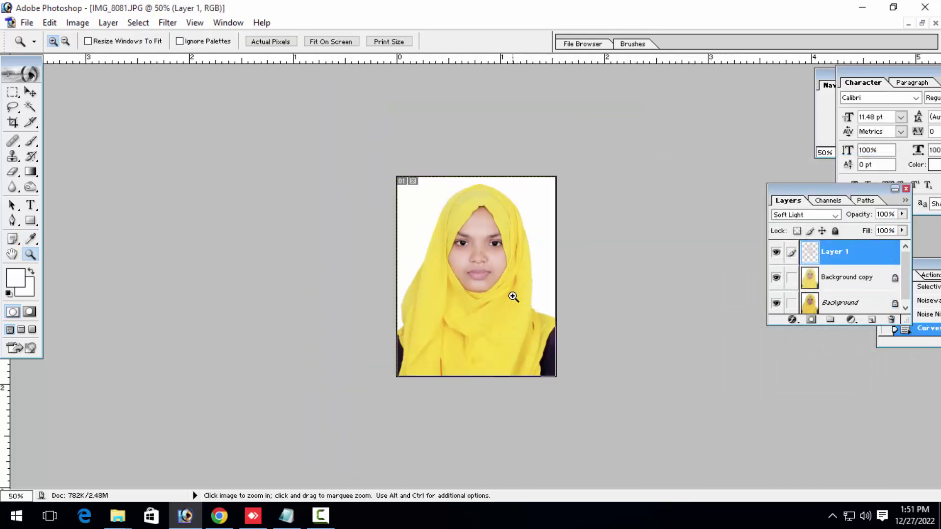
double_click(513, 294)
left_click(513, 297)
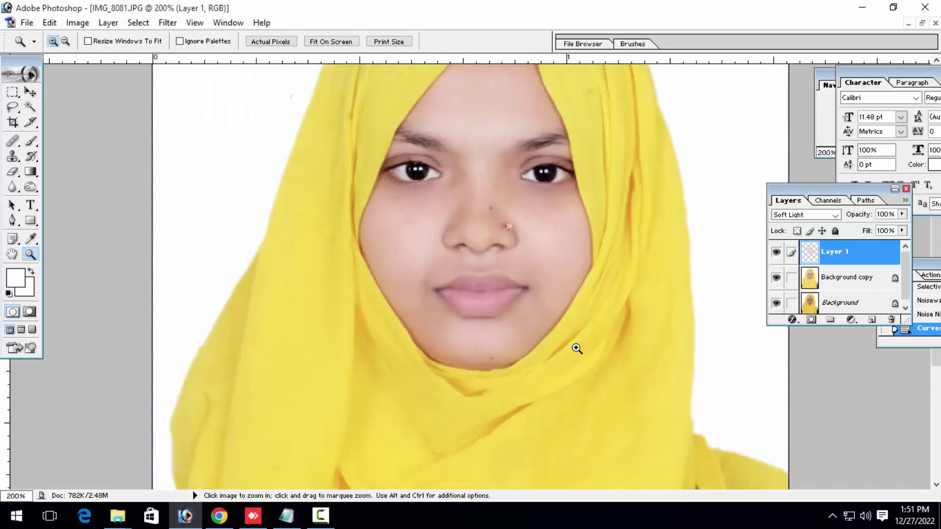
Apply the Portraiture filter, inspect at 200%, and show the Layers menu's Flatten Image command
left_click(645, 320, "alt")
left_click(167, 23)
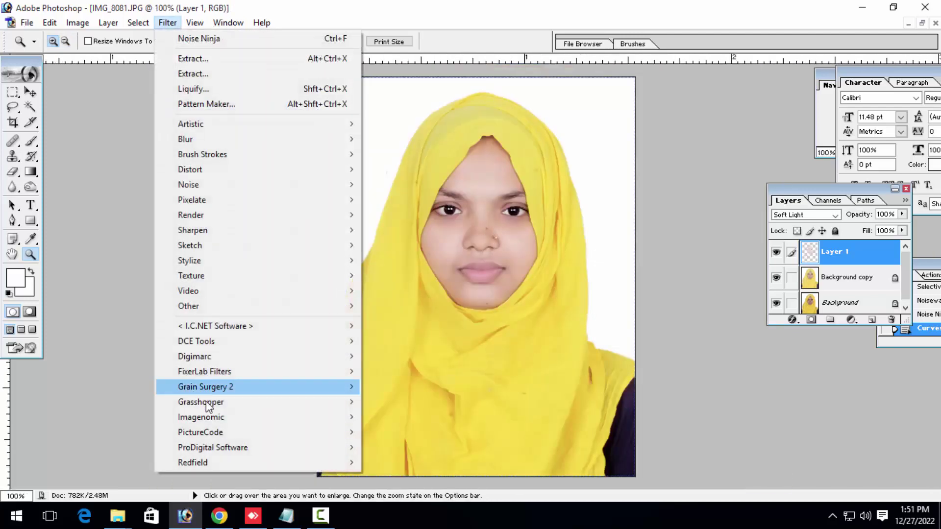
left_click(431, 448)
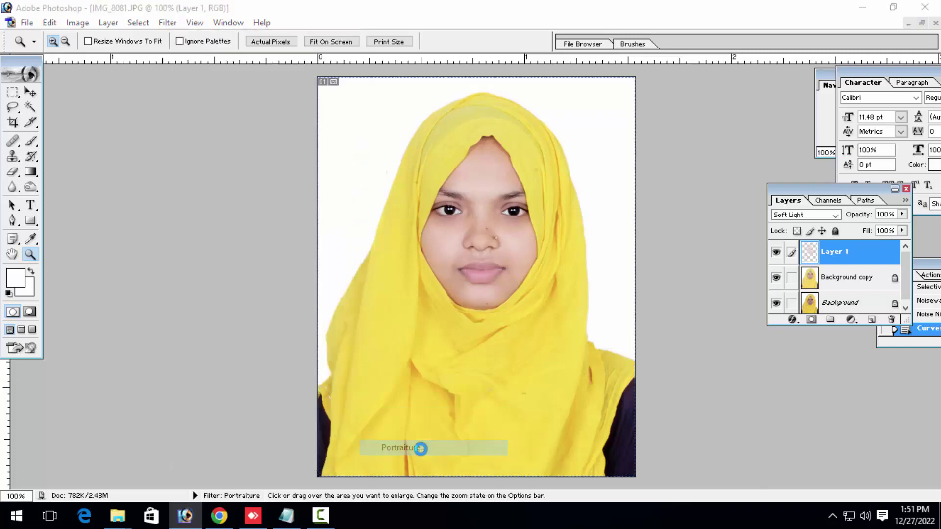
key("Return")
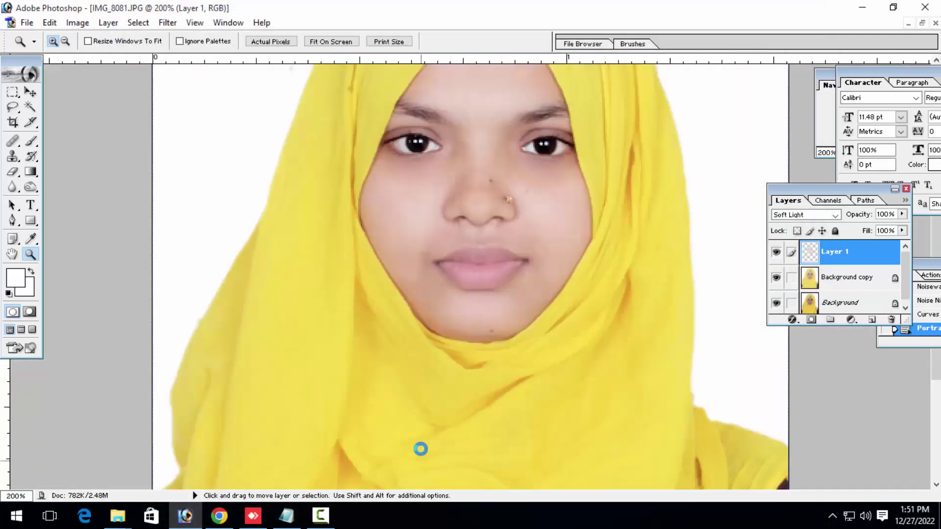
key("ctrl+plus")
key("ctrl+minus")
key("ctrl+minus")
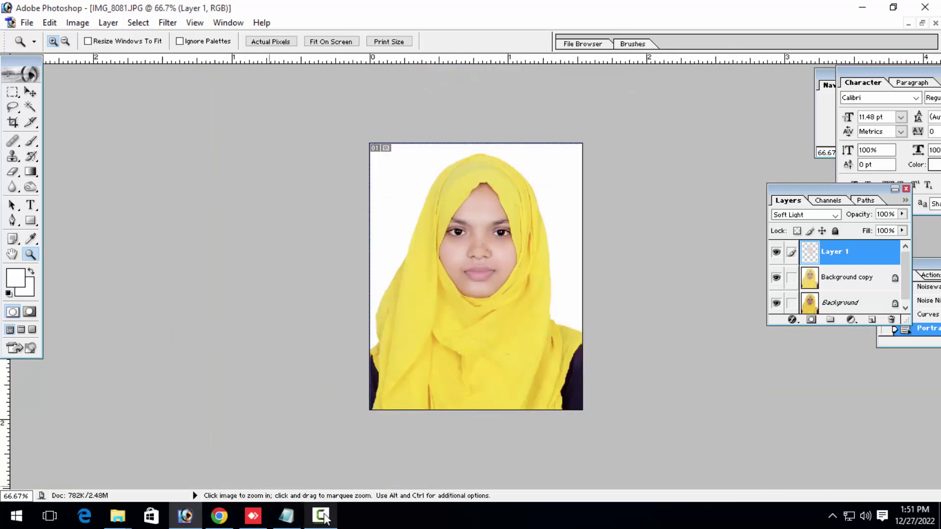
left_click(905, 201)
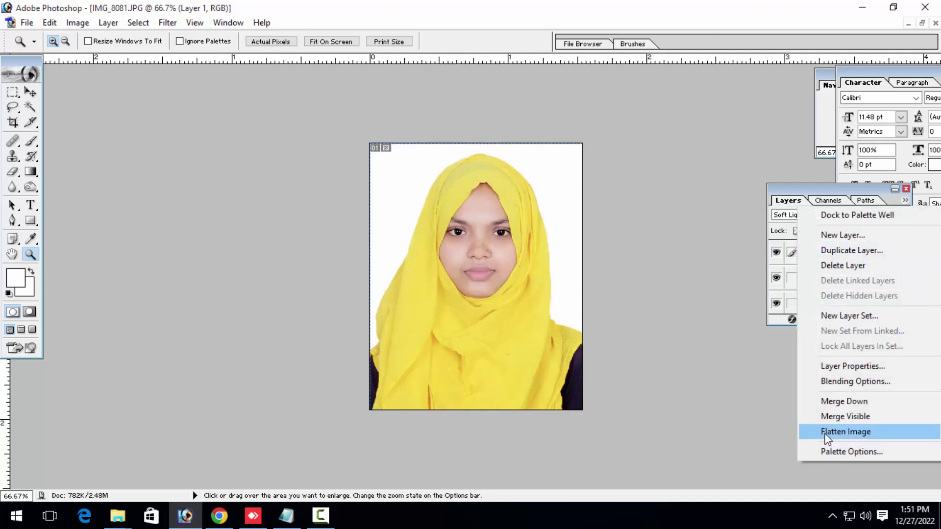